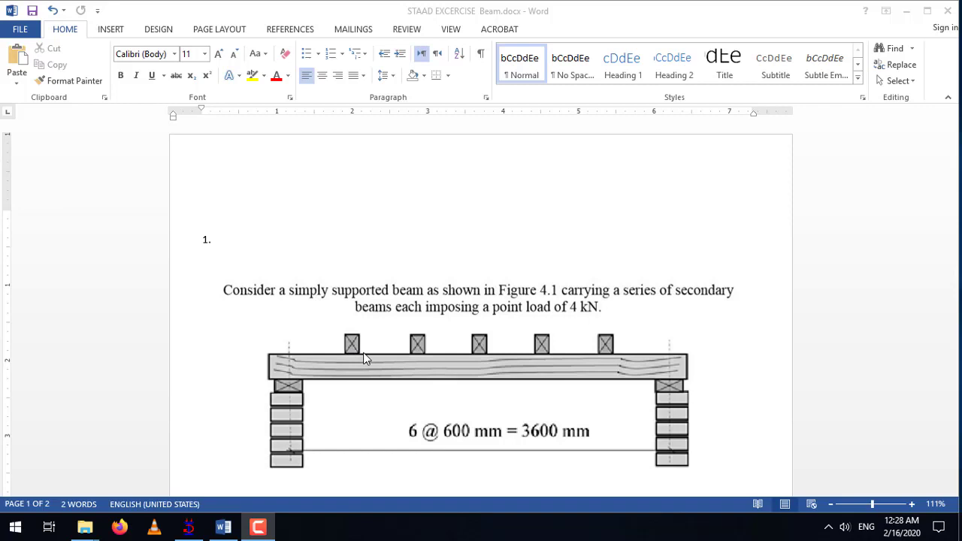
Start a new project from the STAAD.Pro start page
scroll(359, 348, "down", 4)
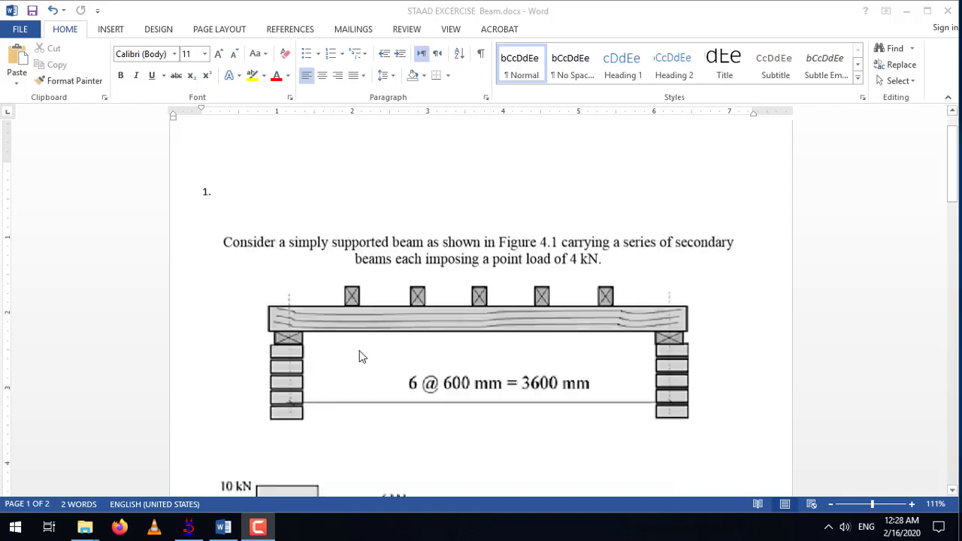
scroll(360, 356, "down", 3)
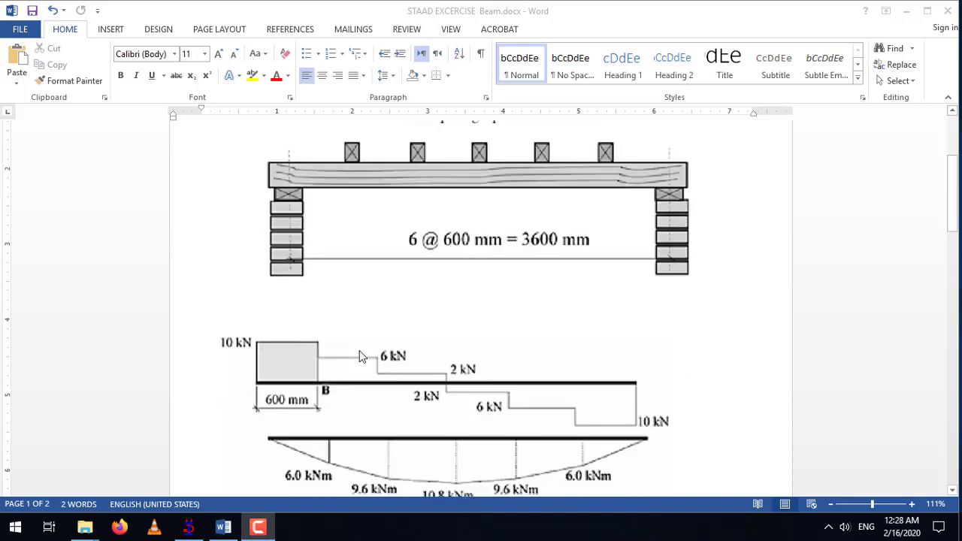
scroll(359, 357, "down", 1)
scroll(359, 358, "down", 3)
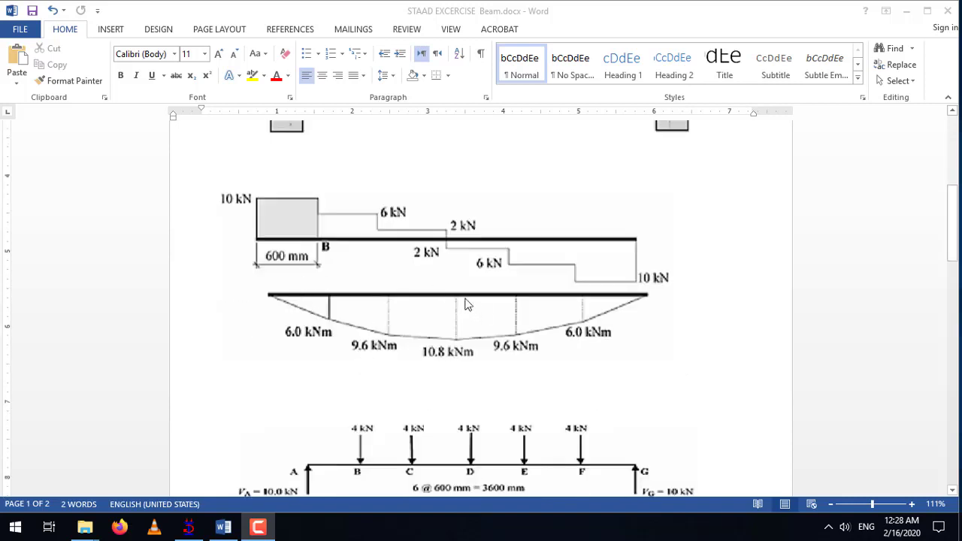
scroll(382, 350, "down", 3)
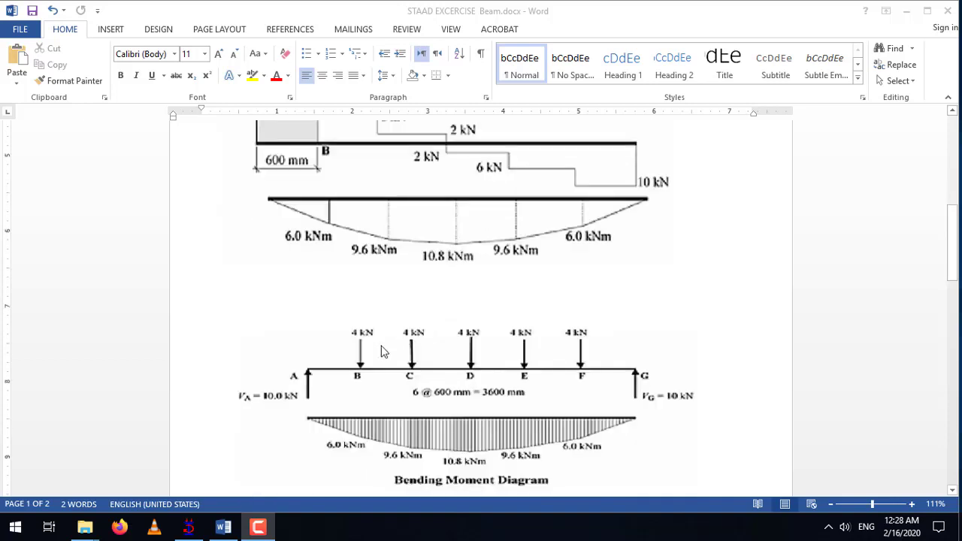
scroll(423, 359, "down", 2)
scroll(420, 359, "up", 3)
scroll(423, 358, "up", 1)
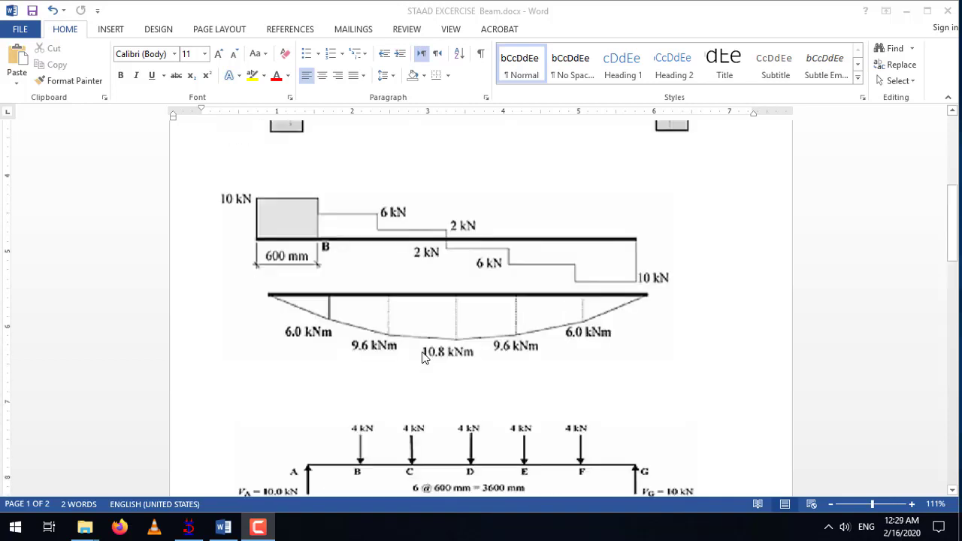
scroll(425, 354, "down", 3)
scroll(426, 351, "up", 3)
scroll(328, 381, "down", 1)
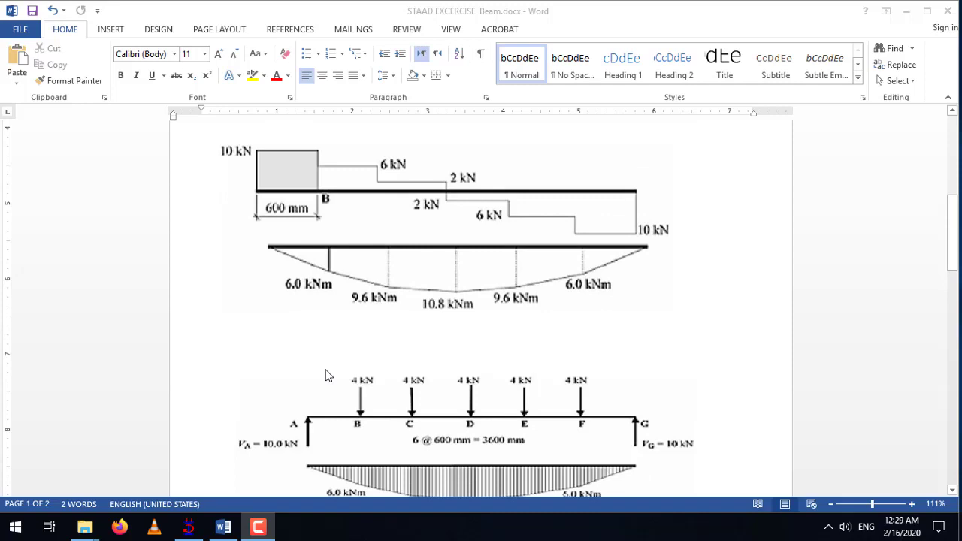
scroll(301, 346, "up", 2)
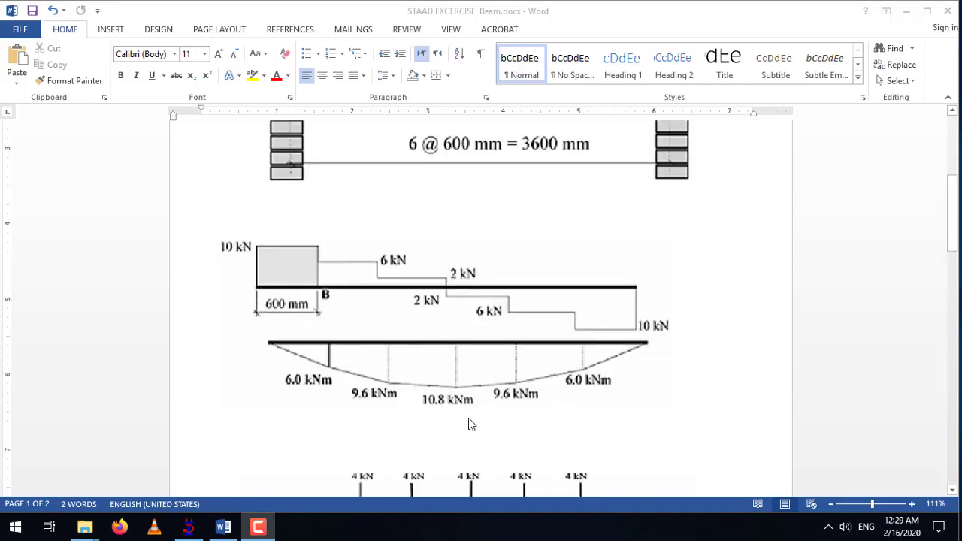
scroll(468, 424, "up", 5)
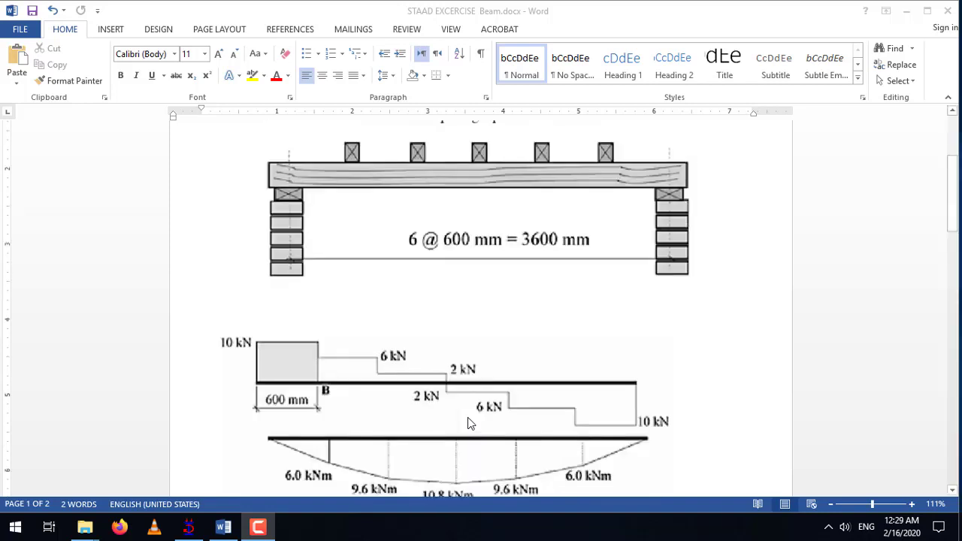
scroll(468, 423, "up", 1)
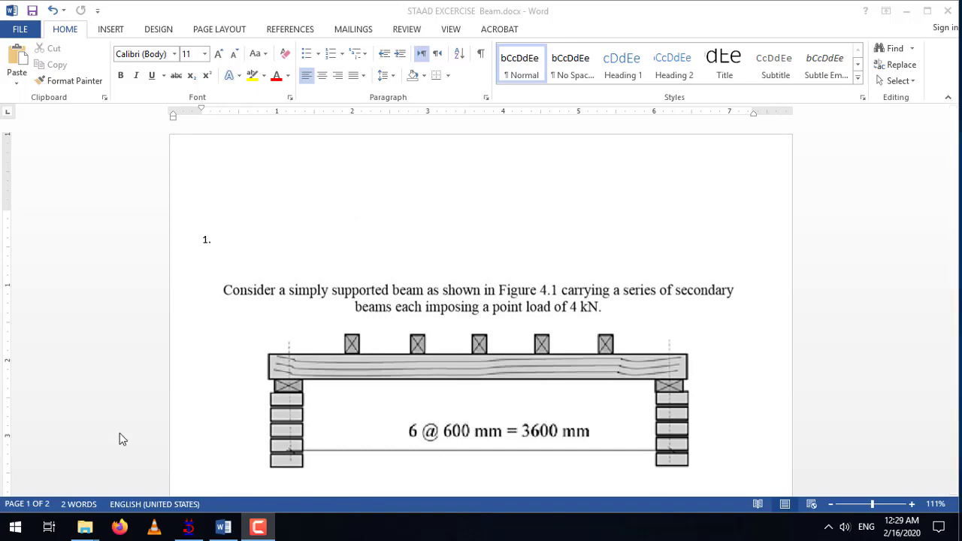
left_click(189, 527)
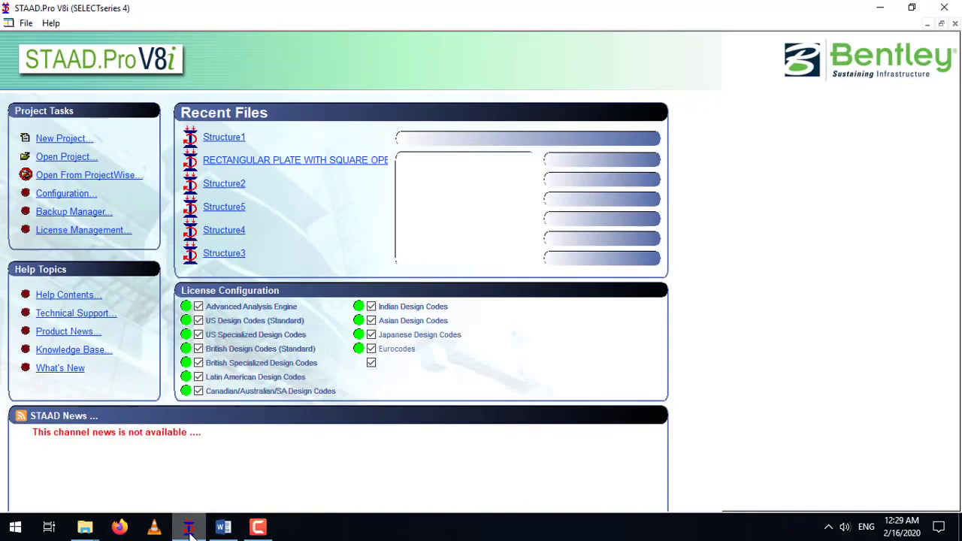
left_click(82, 142)
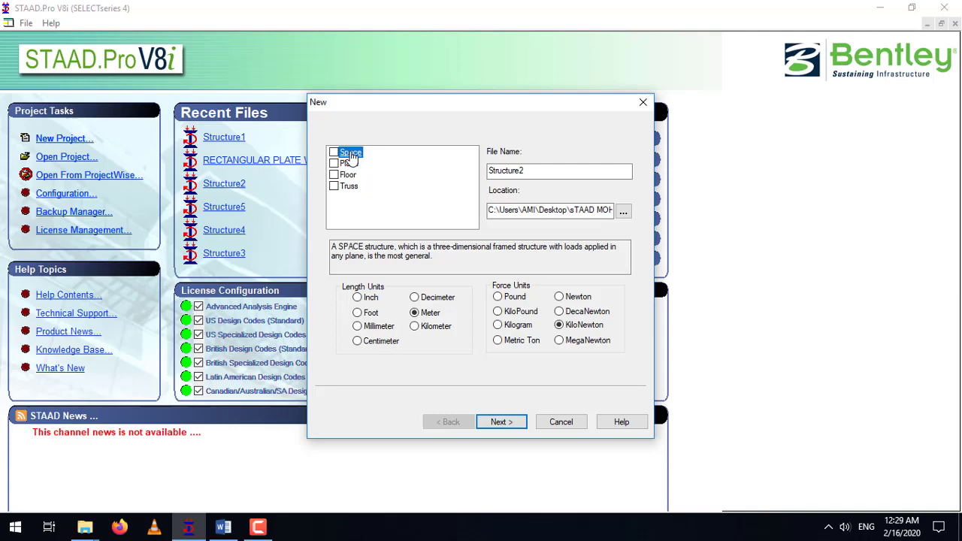
Name the Space project 'Simply supported Beam', keep metres, and open it to add beams
key("Tab")
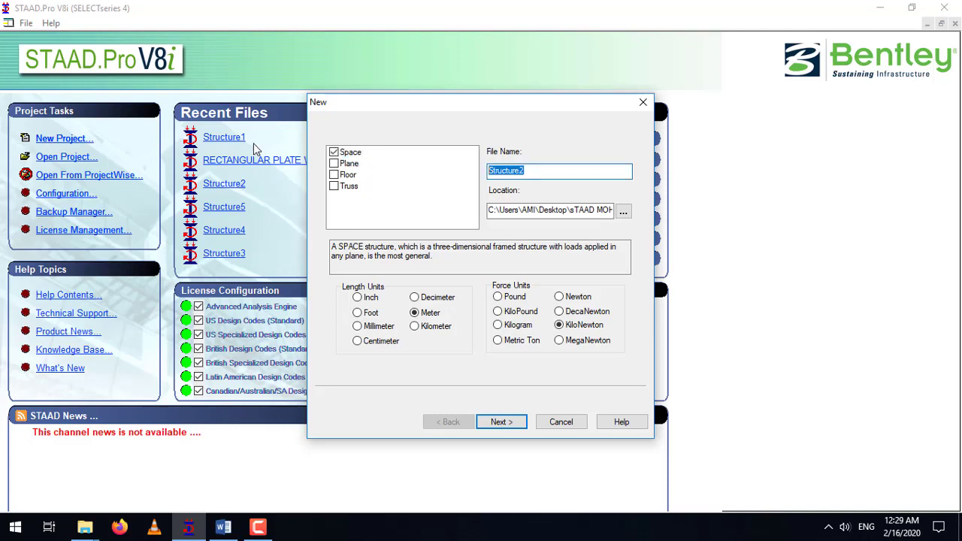
type("Simply supported Beam")
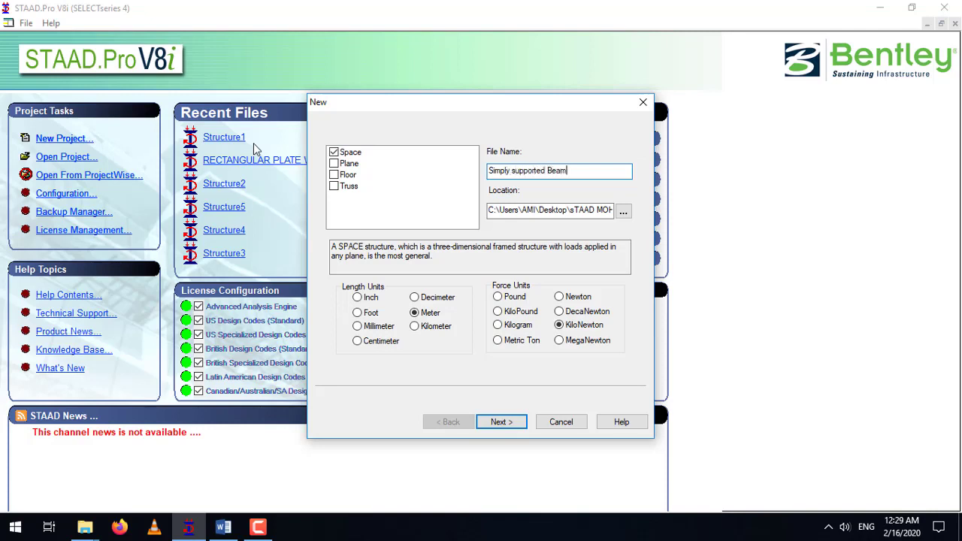
left_click(432, 312)
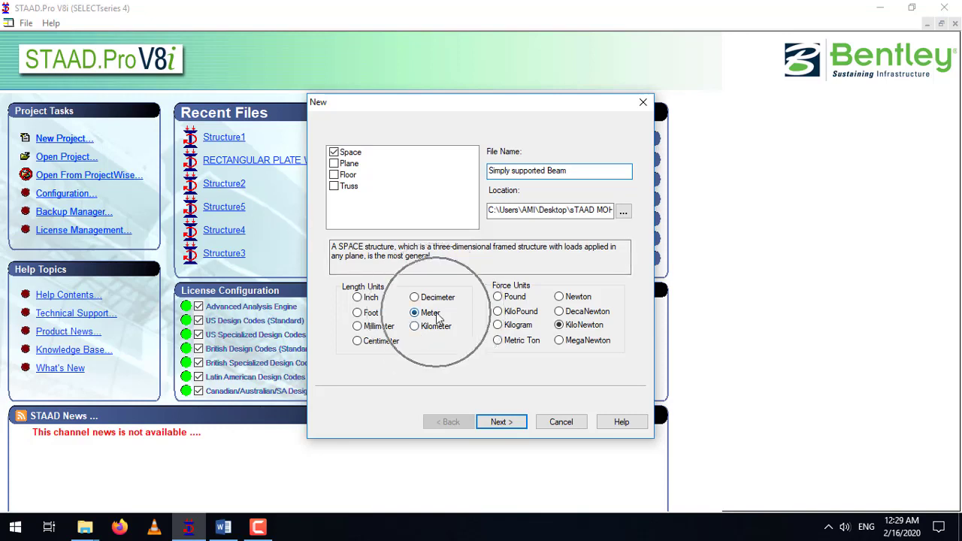
left_click(501, 421)
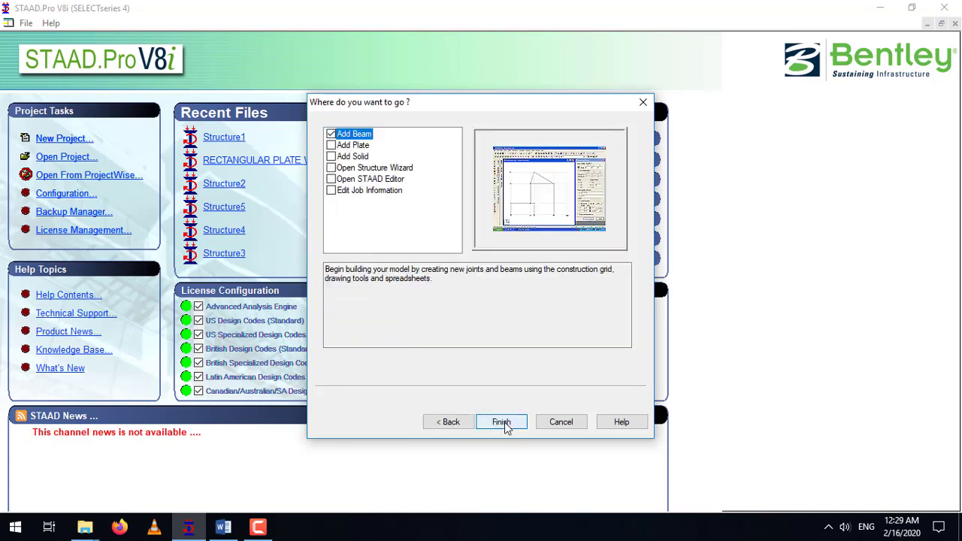
left_click(356, 135)
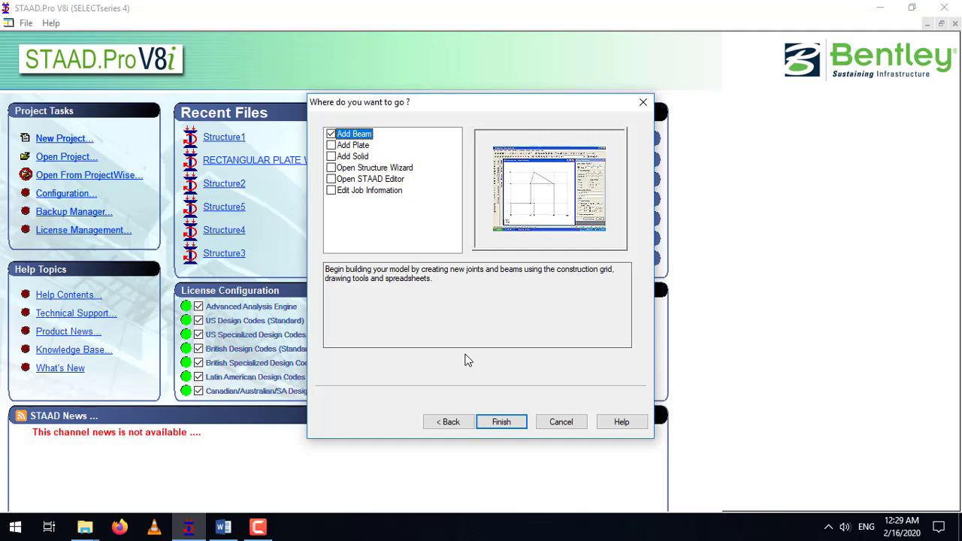
left_click(499, 422)
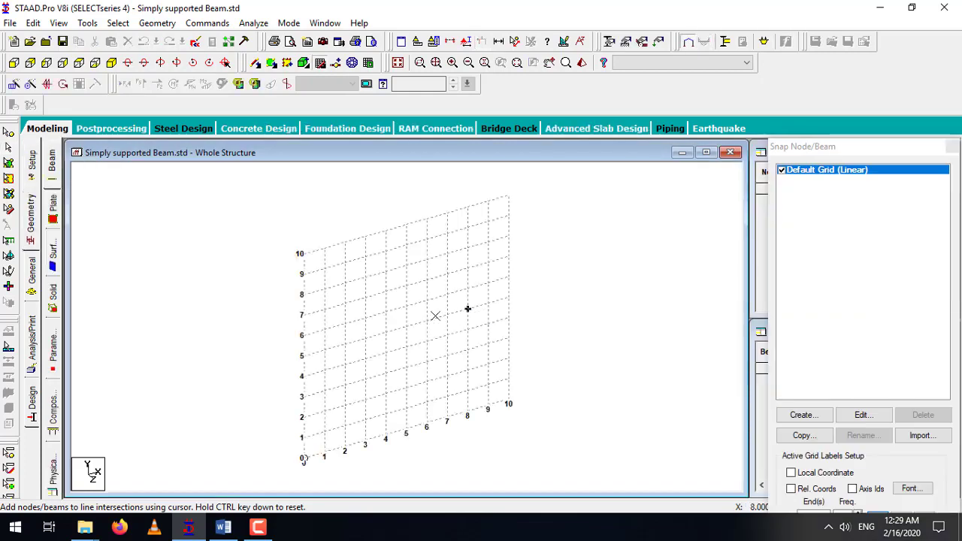
Check the problem document, then close the Snap Node/Beam panel
left_click(225, 528)
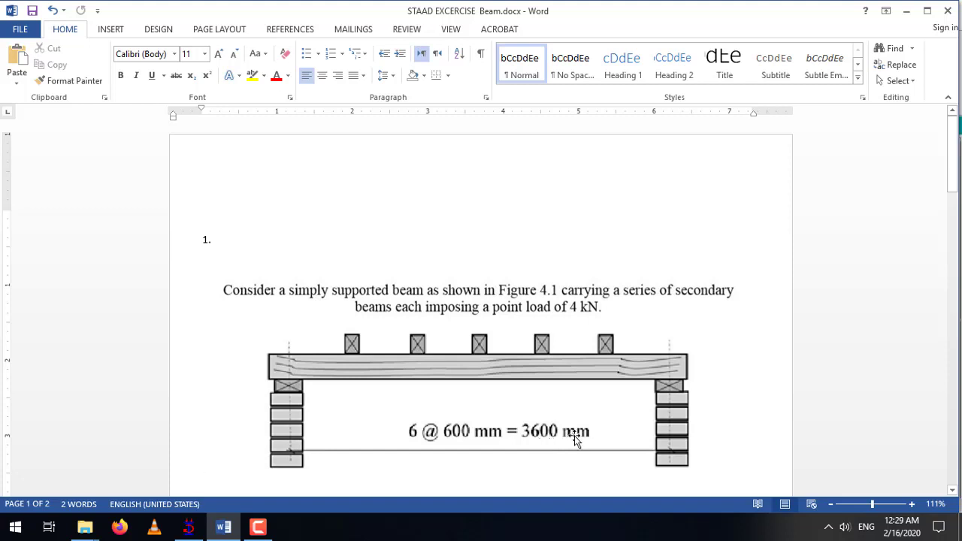
key("alt+Tab")
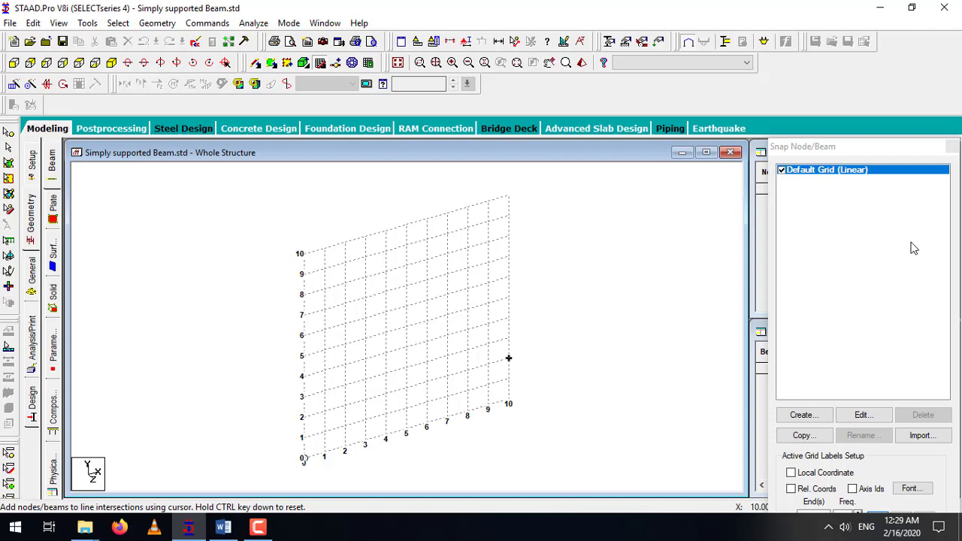
left_click(952, 146)
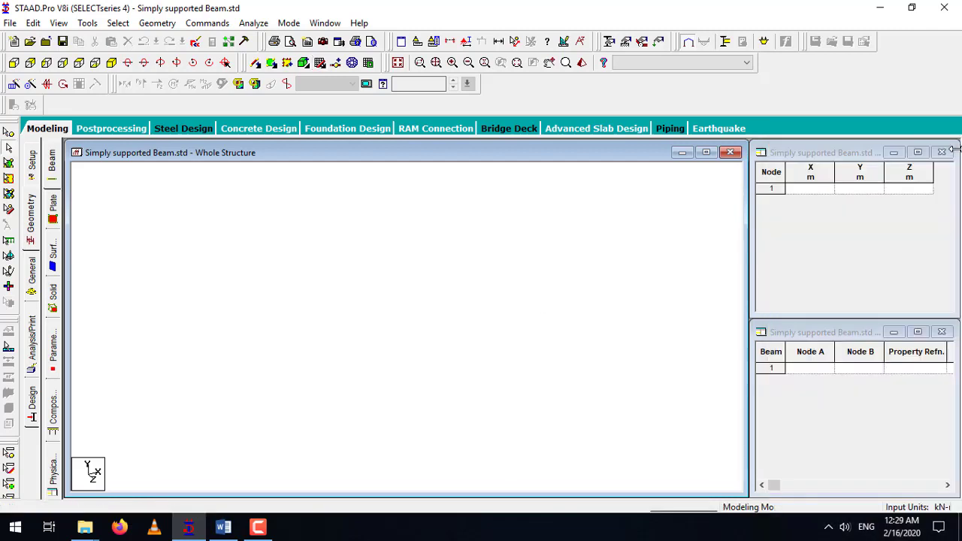
Enter node 1 at (0, 0, 0) and node 2 at X = 3.6 m in the Node table
left_click(805, 189)
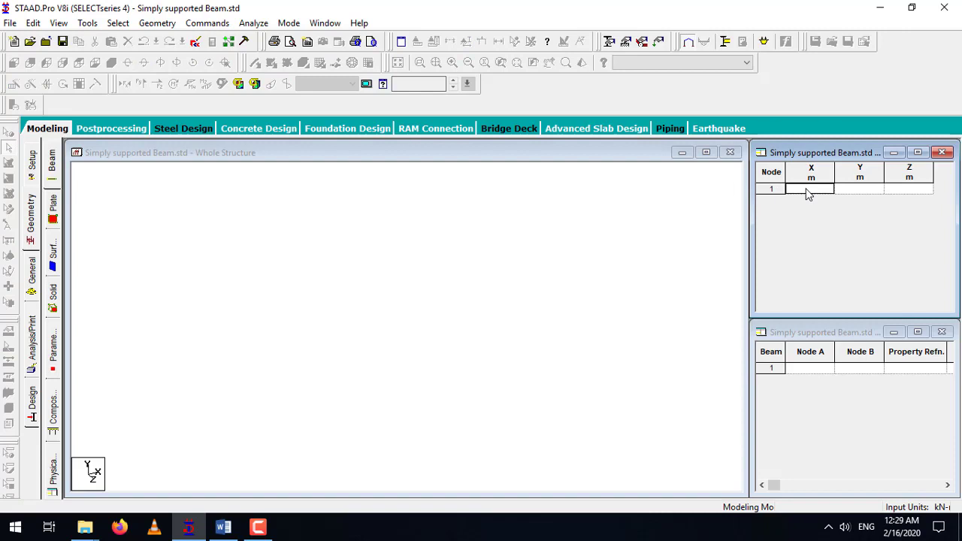
type("0")
left_click(853, 191)
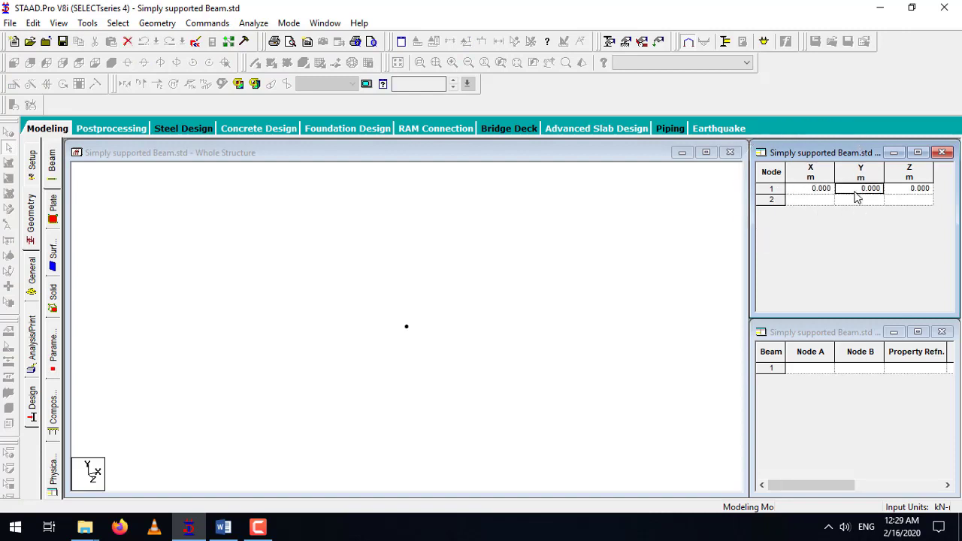
left_click(816, 201)
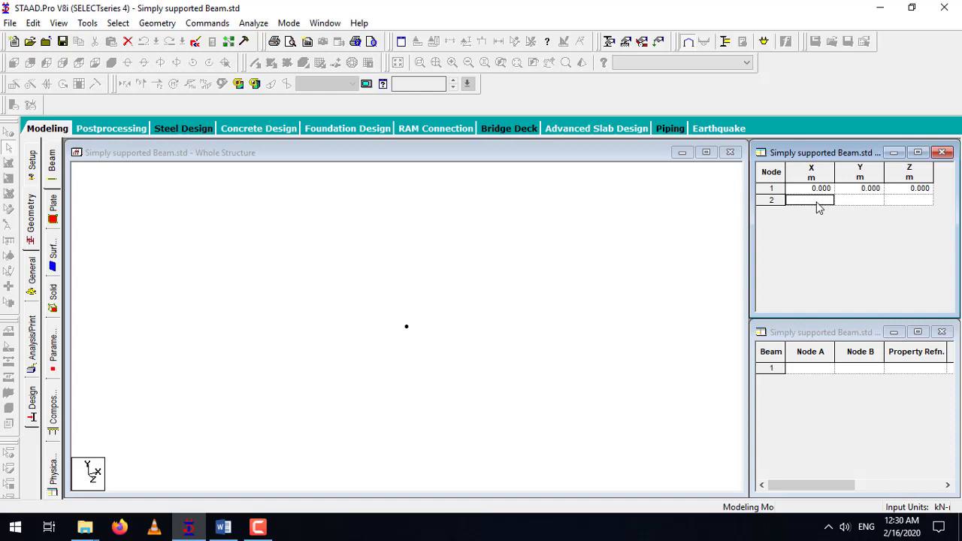
type("3")
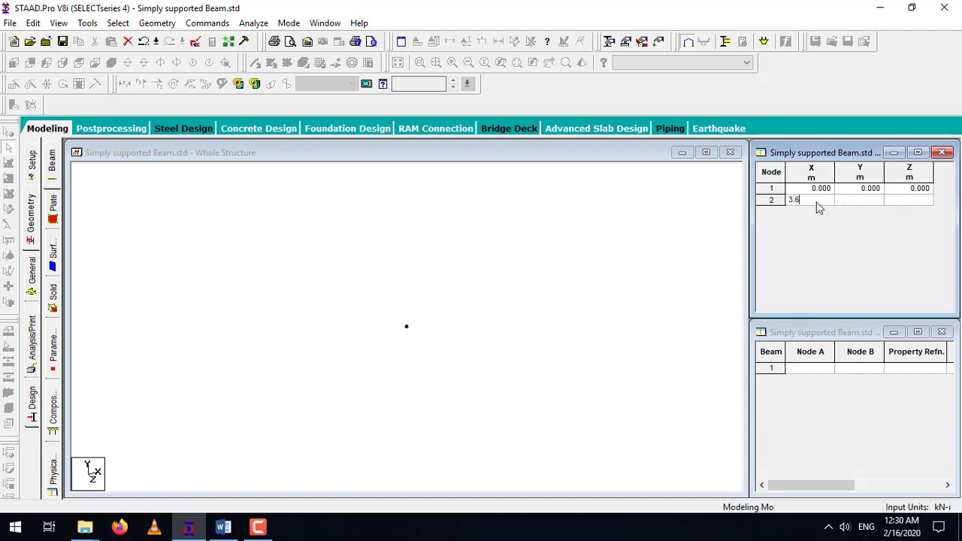
type(".6")
left_click(851, 199)
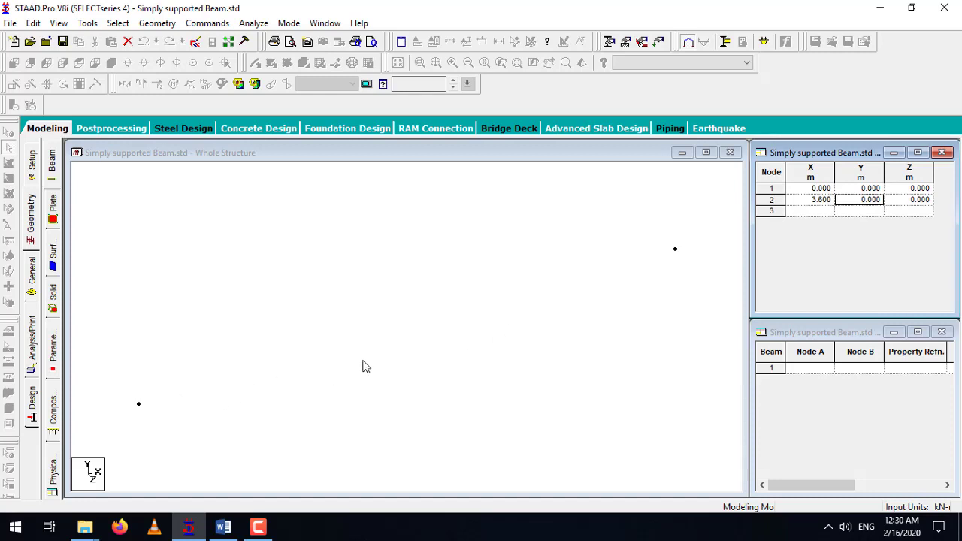
Draw beam 1 from node 1 to node 2 and display the snap grid
left_click(290, 383)
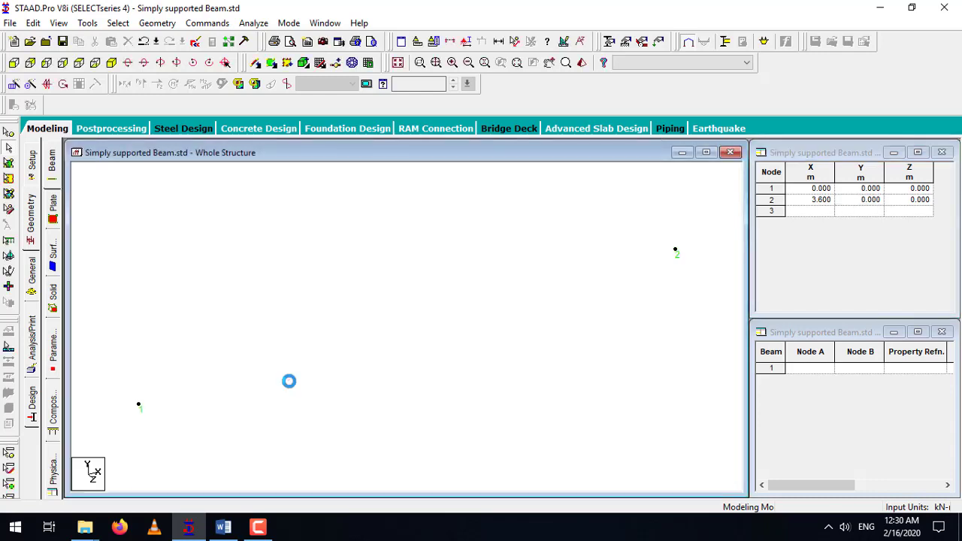
left_click(143, 417)
left_click(257, 64)
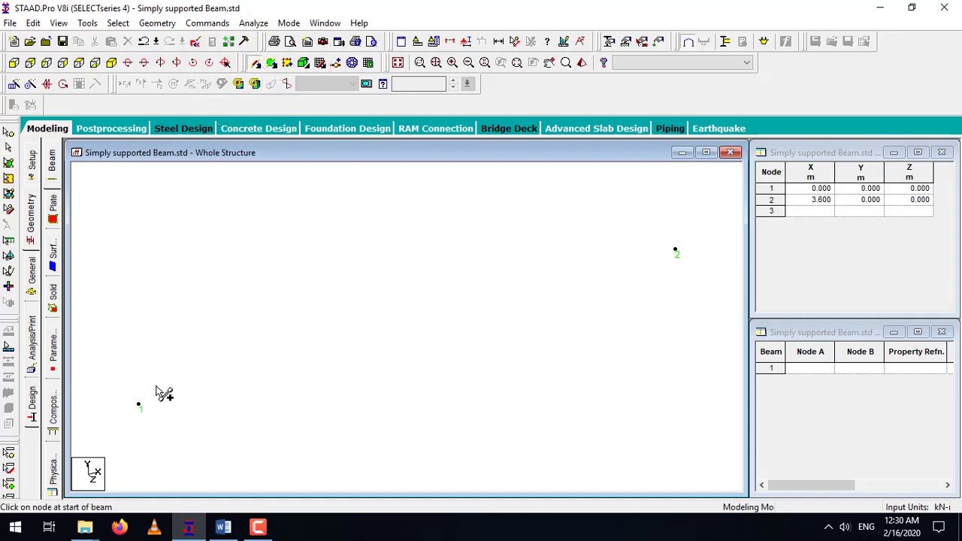
left_click_drag(141, 407, 676, 251)
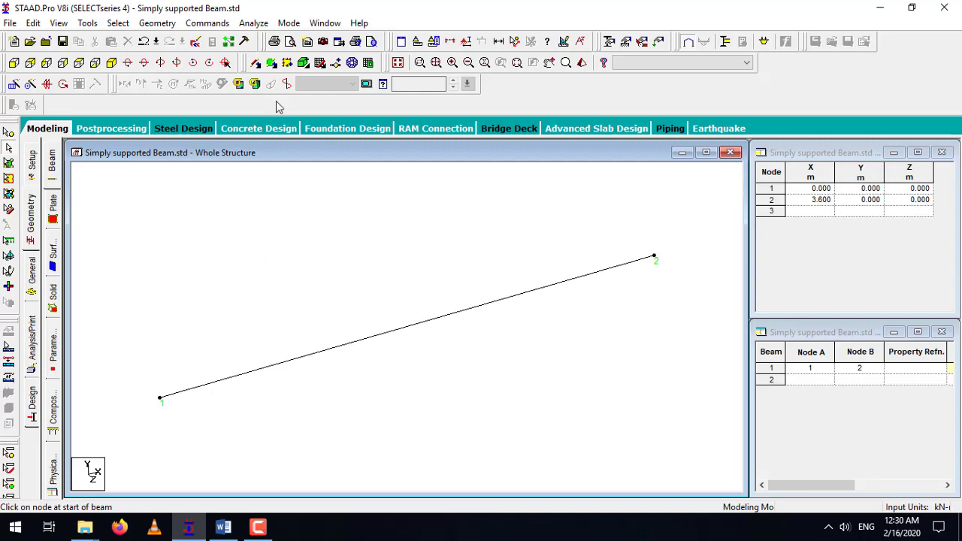
left_click(321, 65)
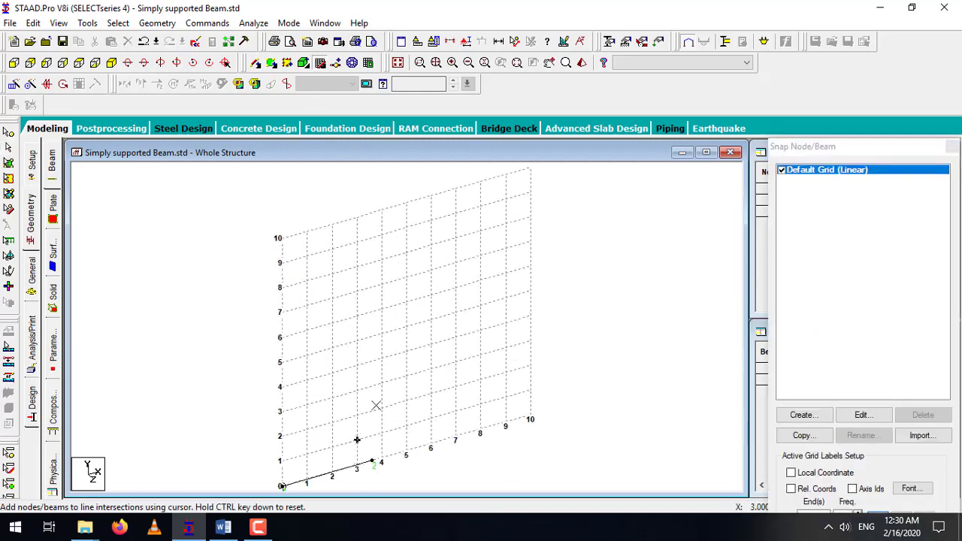
scroll(376, 405, "up", 3)
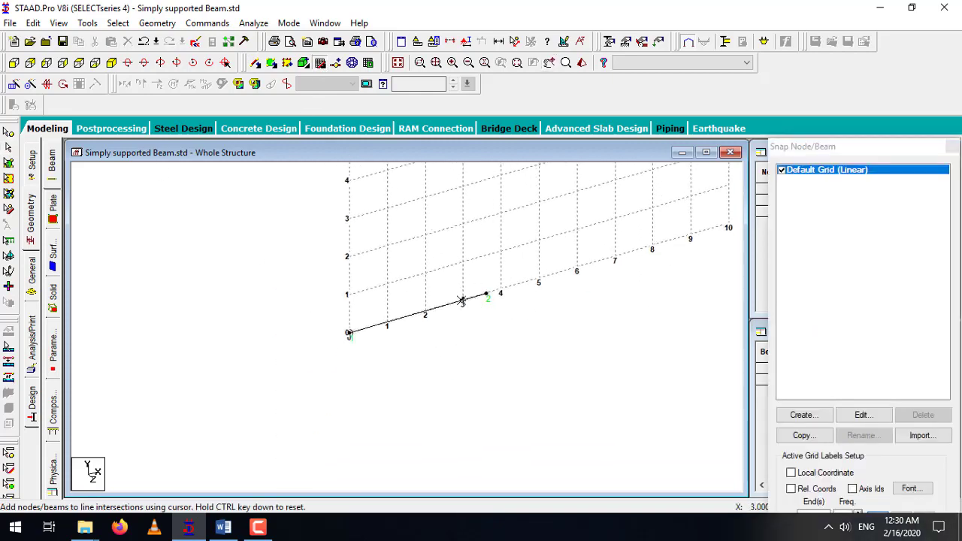
scroll(461, 300, "up", 1)
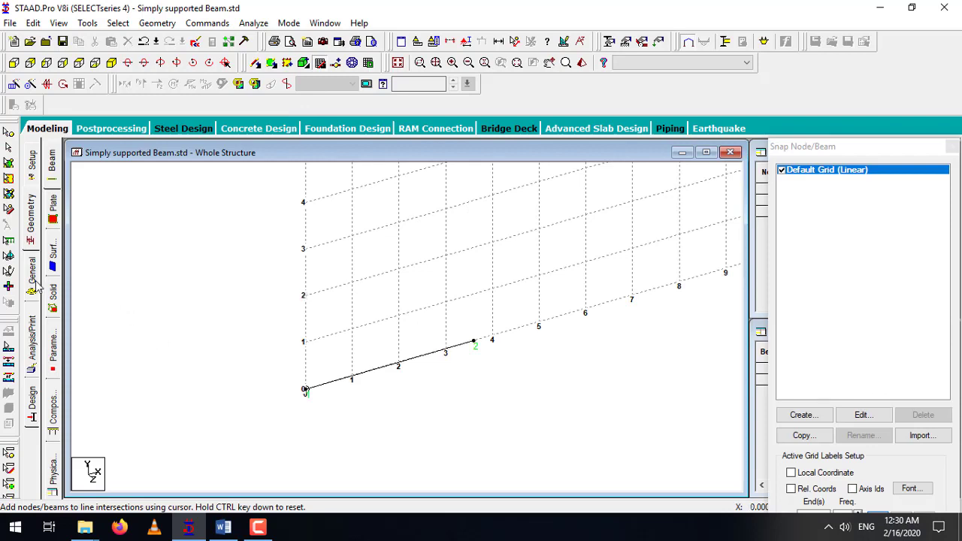
Define a rectangular concrete section with YD 0.4 m and ZD 0.2 m
left_click(33, 282)
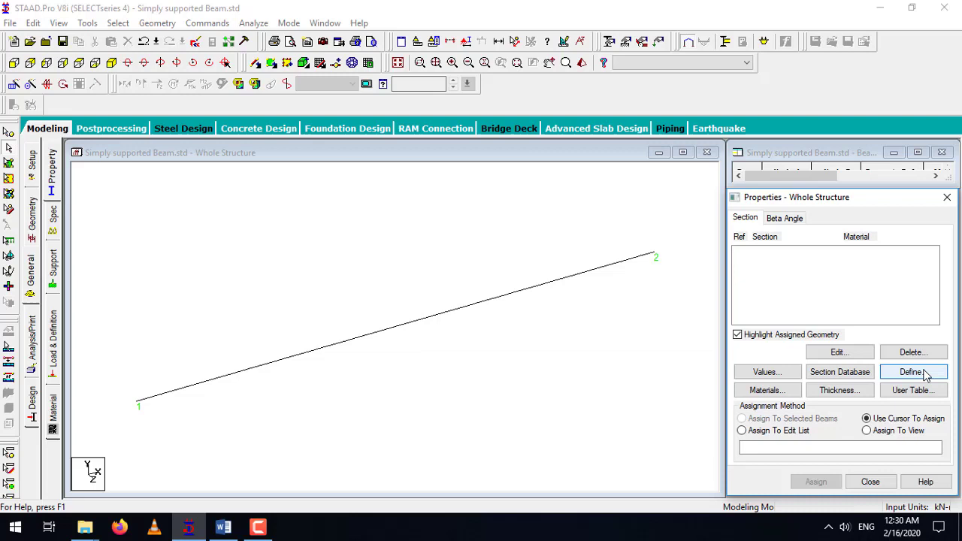
left_click(911, 372)
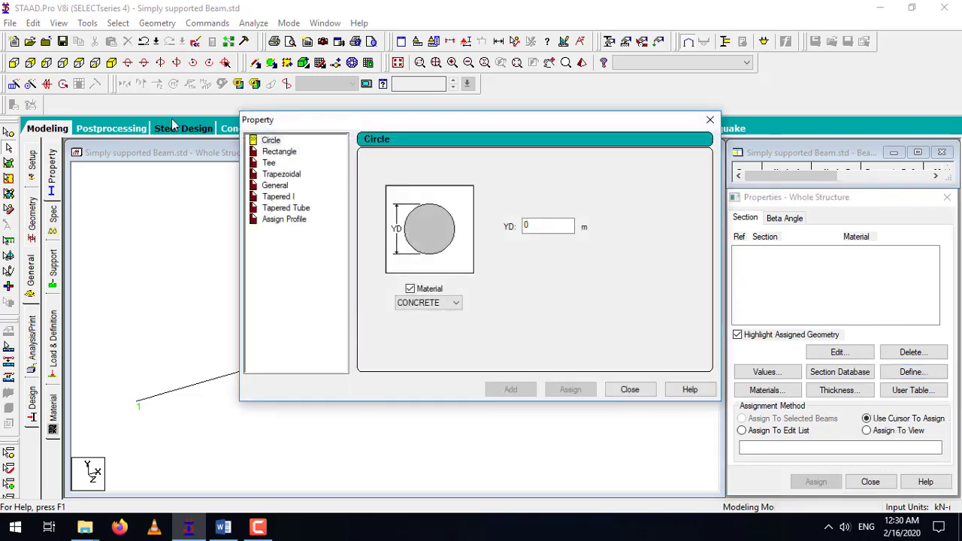
left_click(293, 152)
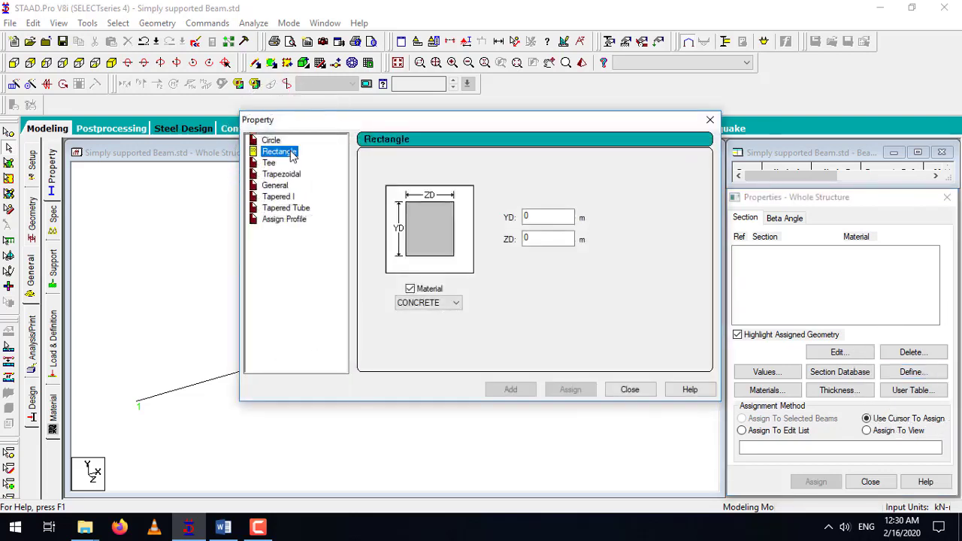
left_click(563, 217)
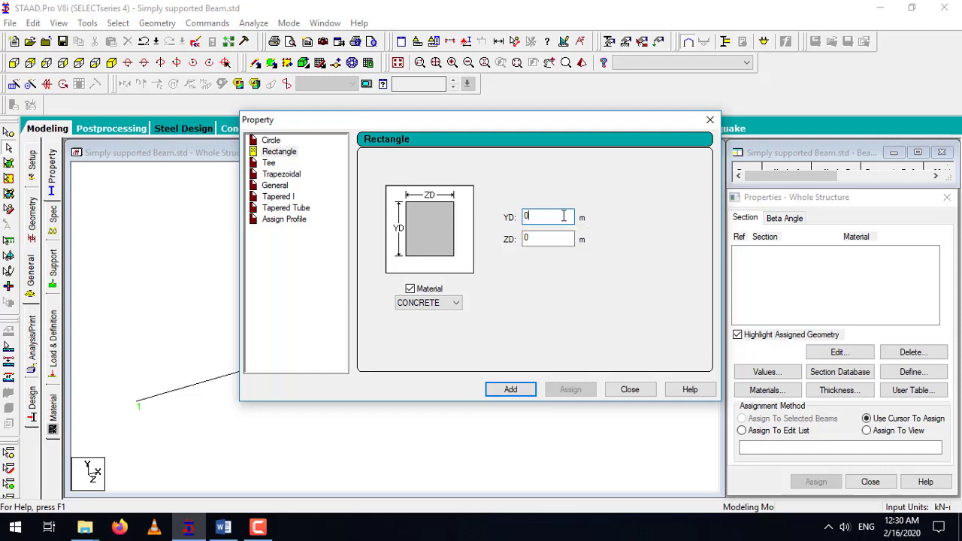
type(".4")
left_click(547, 238)
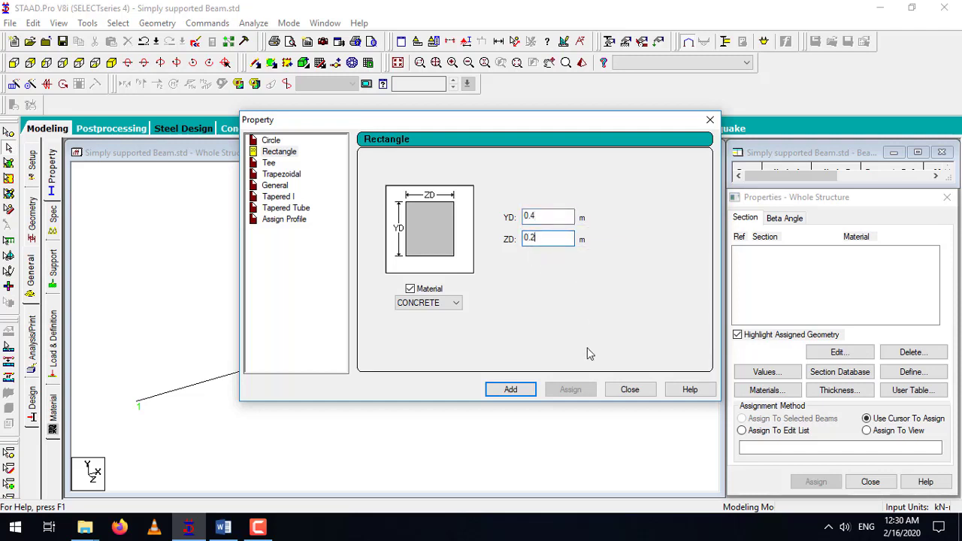
left_click(507, 388)
left_click(631, 390)
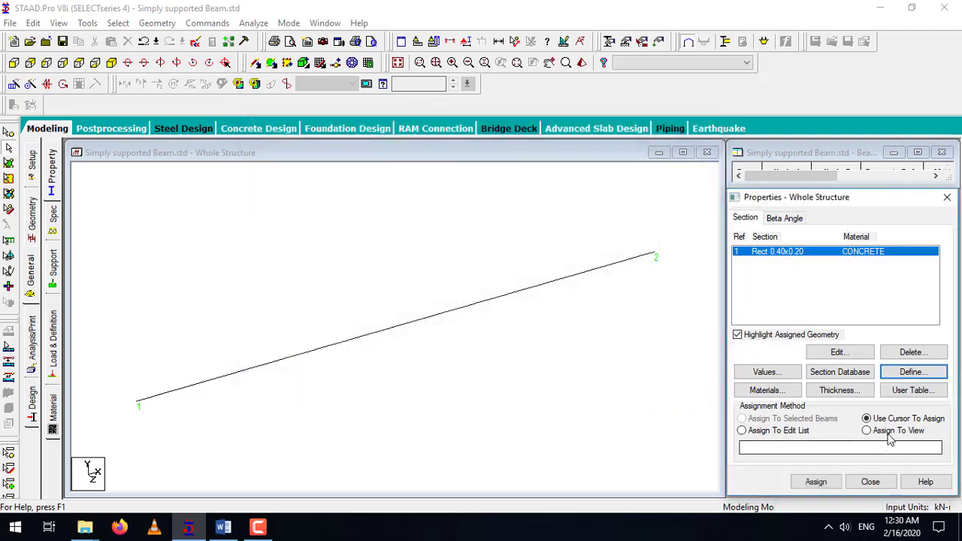
Assign the R1 section to the beam in view
left_click(867, 431)
left_click(816, 481)
left_click(868, 378)
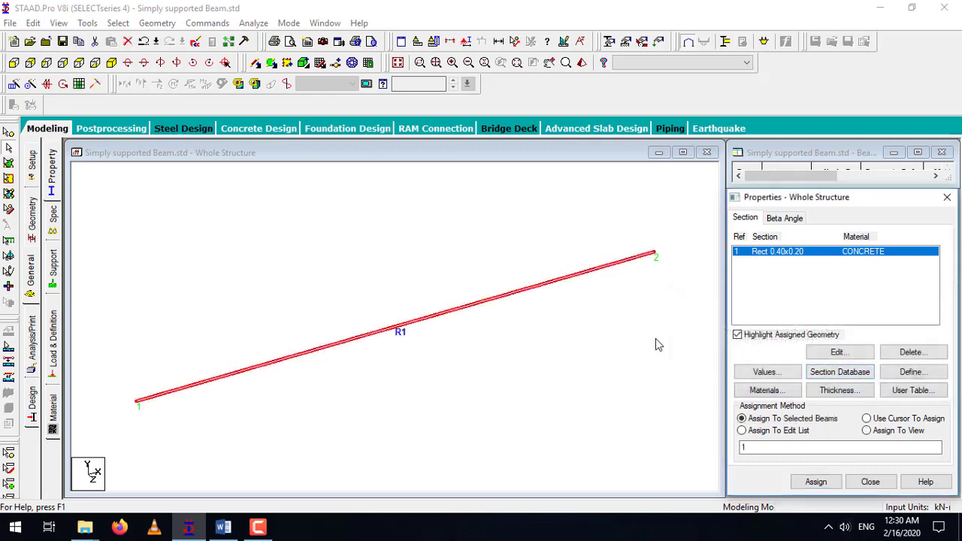
left_click(145, 430)
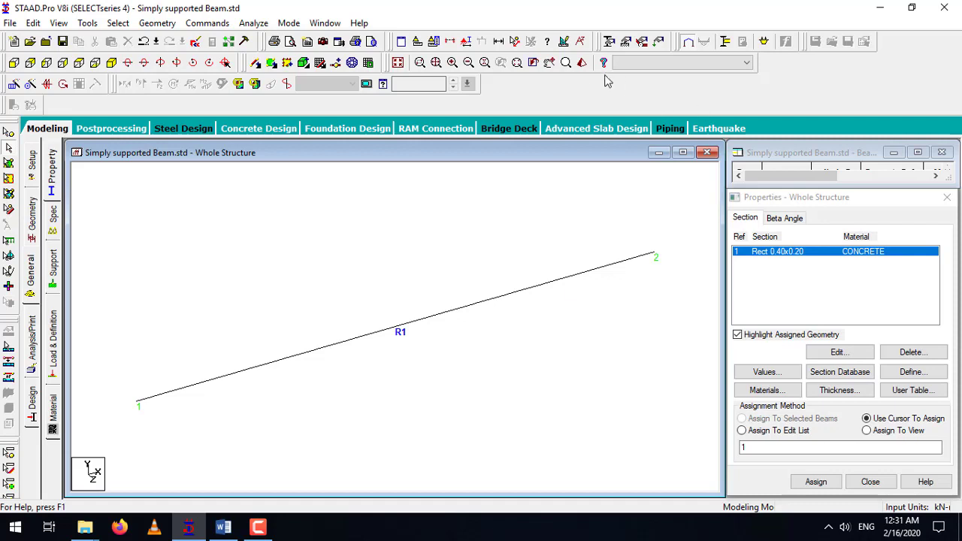
left_click(582, 63)
left_click_drag(463, 395, 581, 378)
left_click_drag(609, 258, 418, 185)
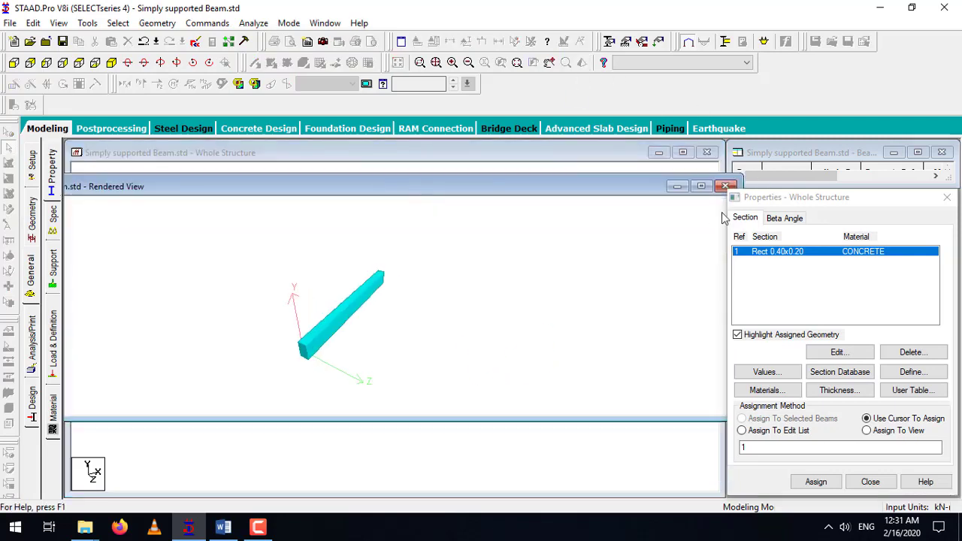
left_click(722, 188)
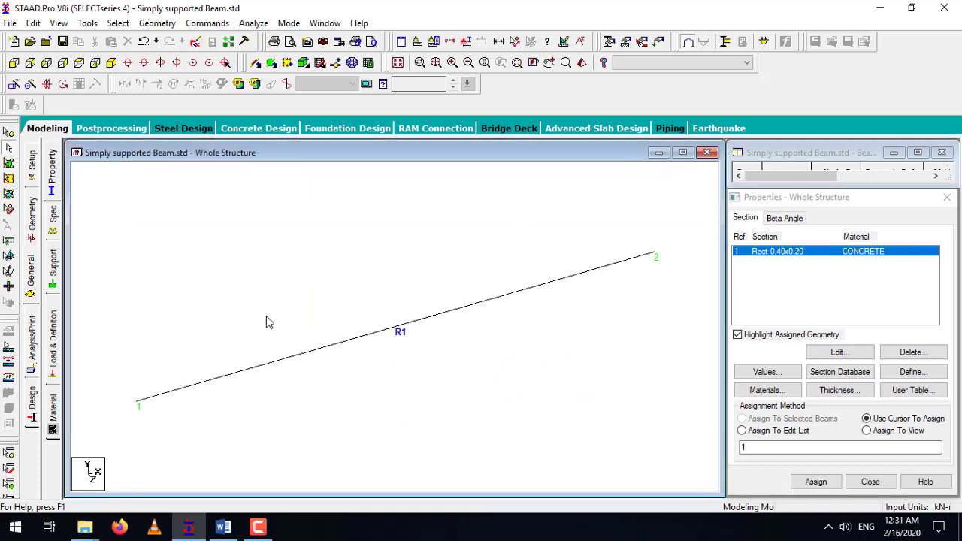
Create a pinned support as Support 2
left_click(54, 269)
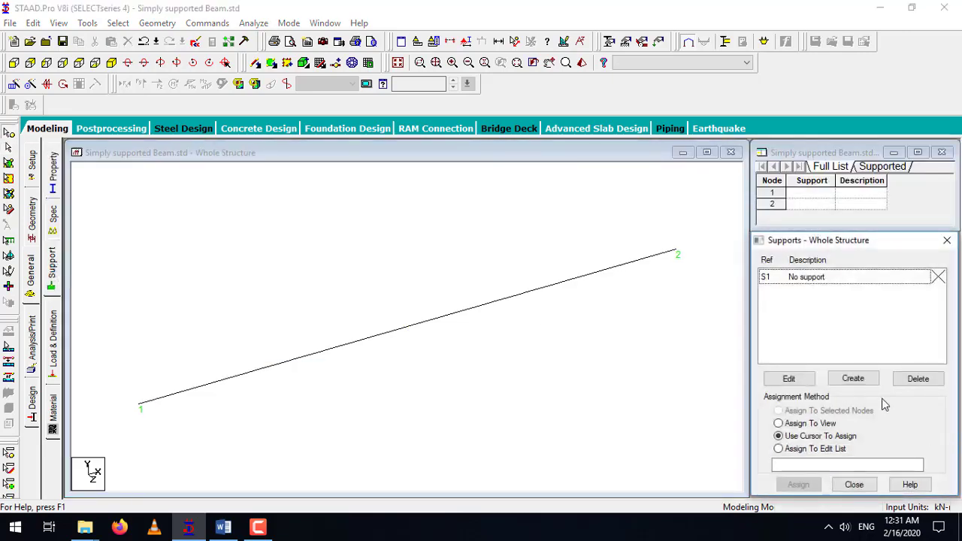
left_click(862, 381)
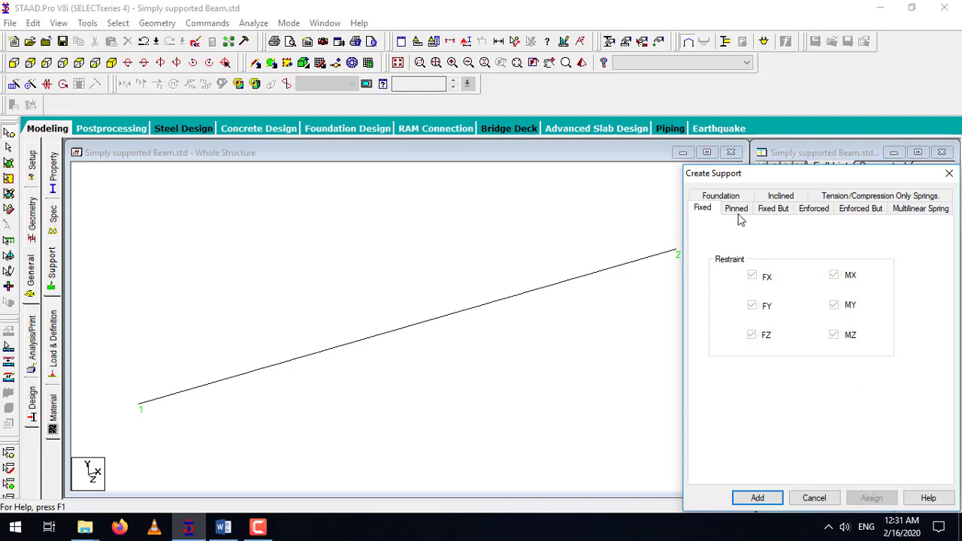
left_click(738, 214)
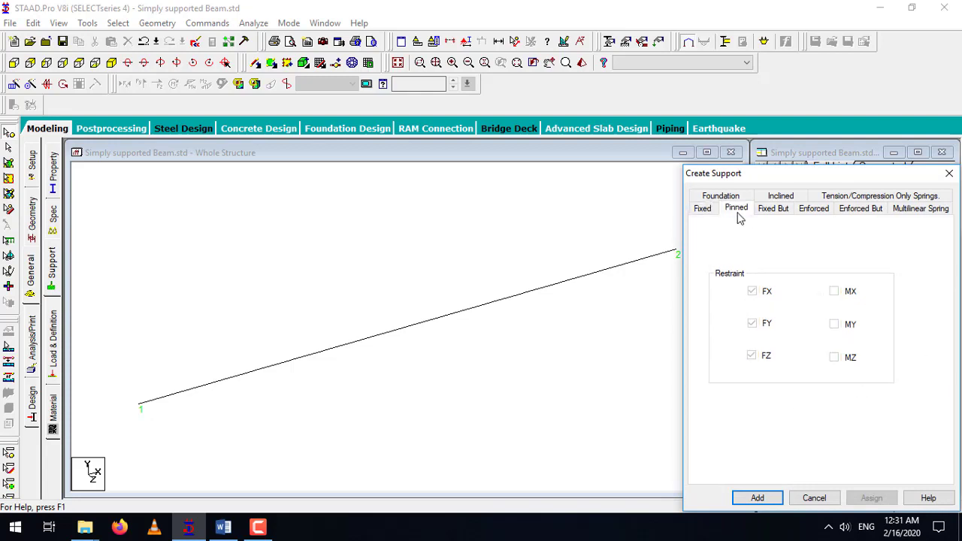
left_click(757, 499)
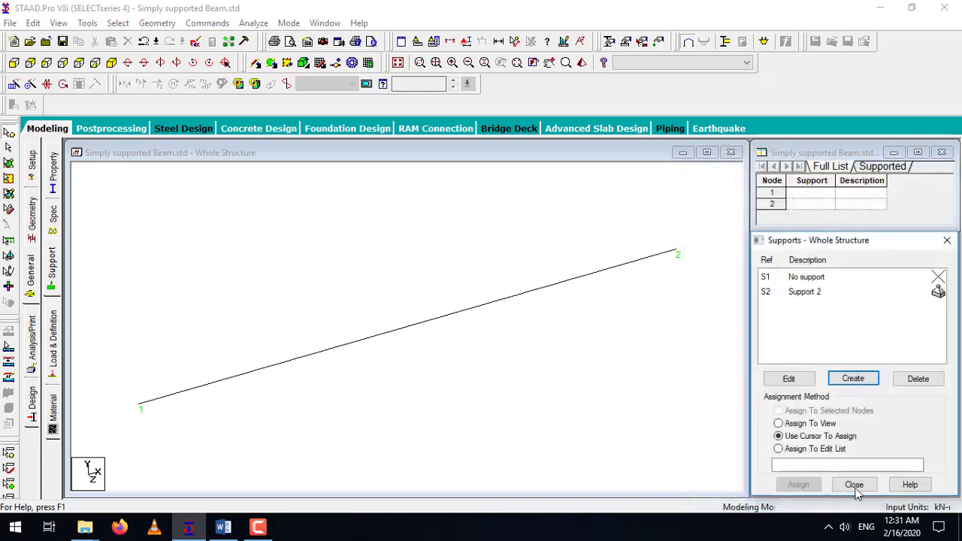
Create Support 3 as Enforced But, releasing FX, FZ, MX, MY and MZ
left_click(854, 379)
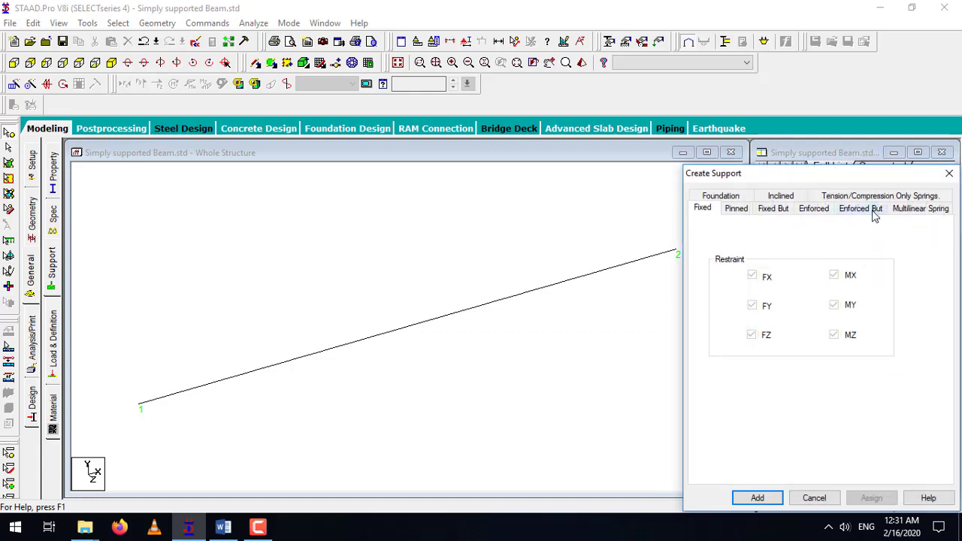
left_click(874, 211)
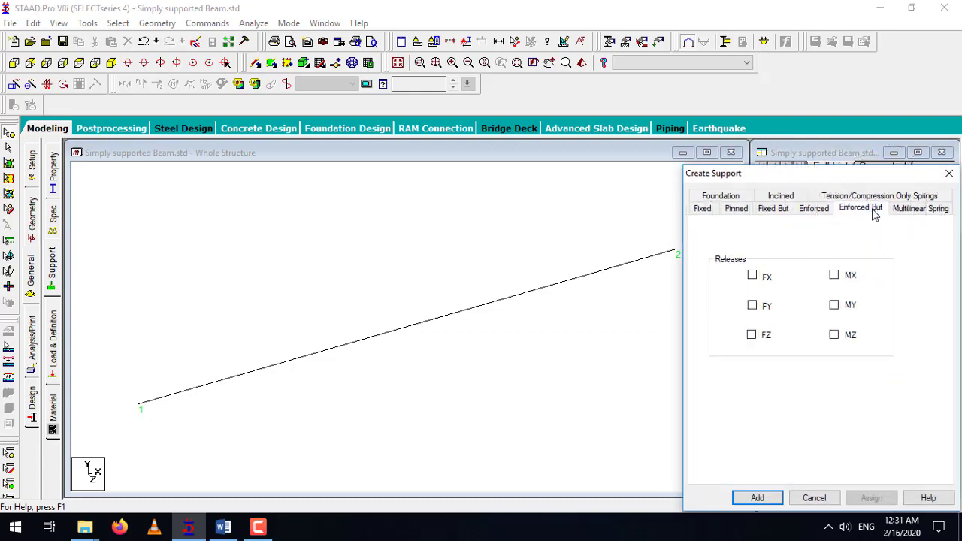
left_click(753, 276)
left_click(834, 276)
left_click(834, 305)
left_click(834, 335)
left_click(751, 335)
left_click(757, 498)
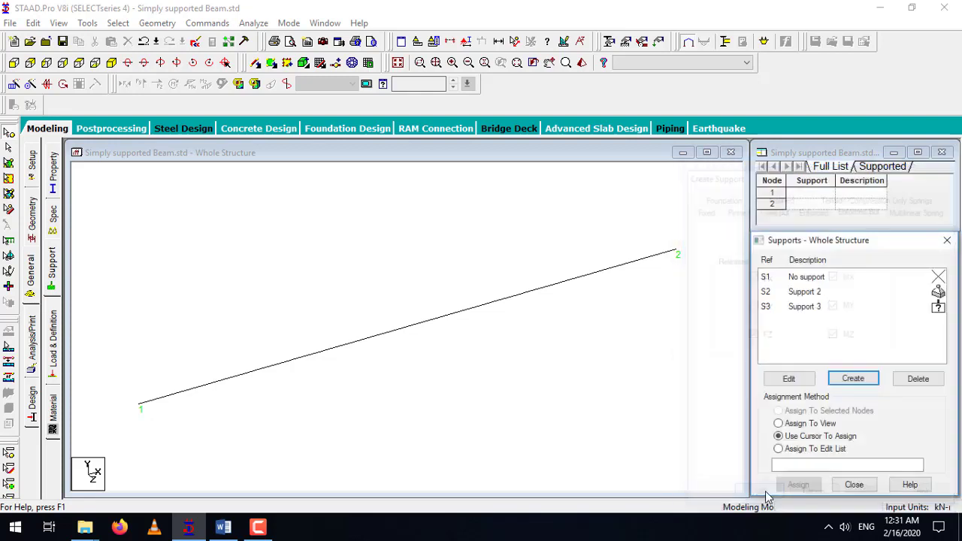
left_click(808, 295)
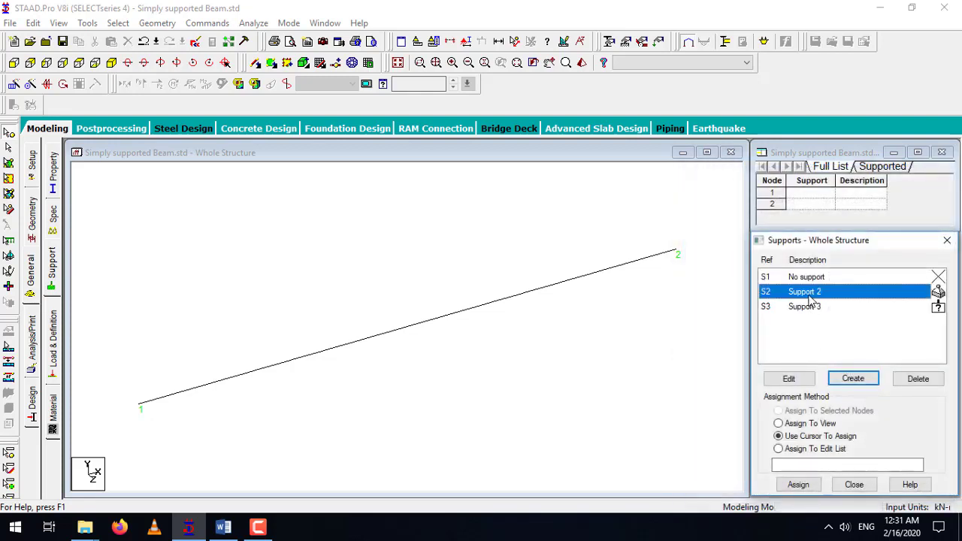
Assign pinned Support 2 to node 1 and roller Support 3 to node 2
left_click(809, 297)
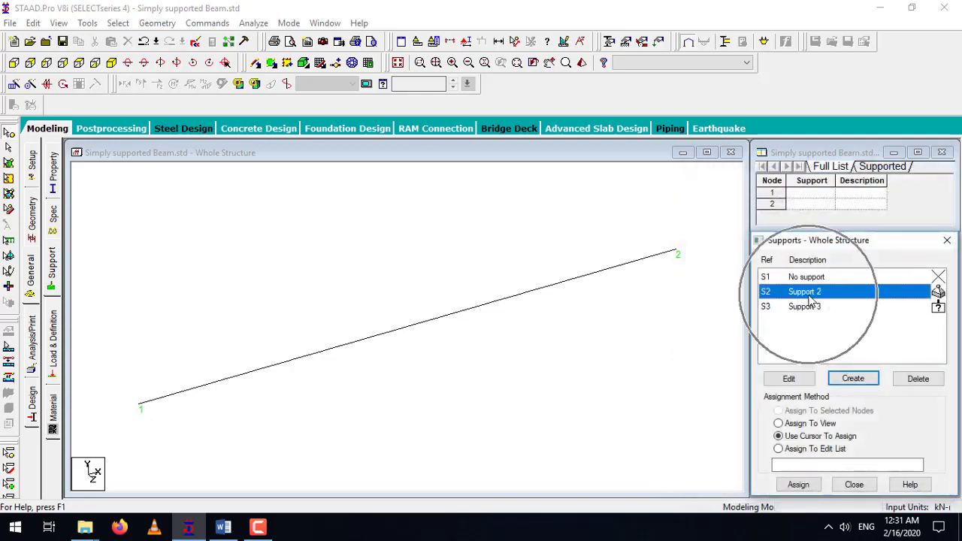
left_click(808, 437)
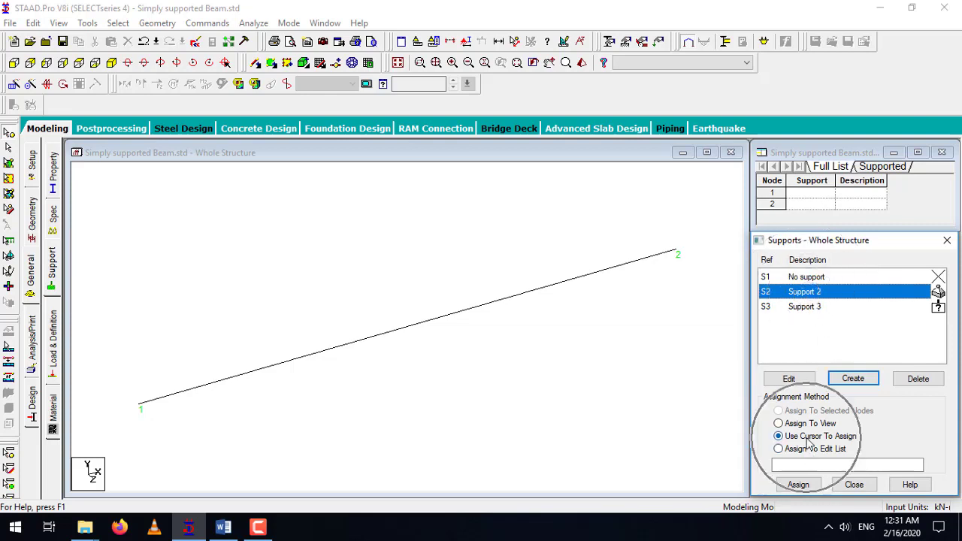
left_click(797, 484)
left_click(140, 411)
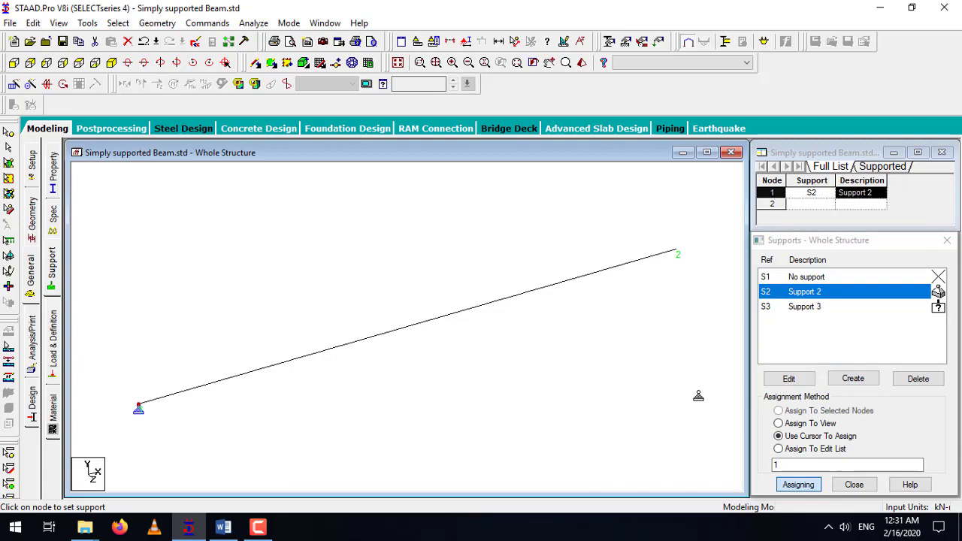
left_click(815, 312)
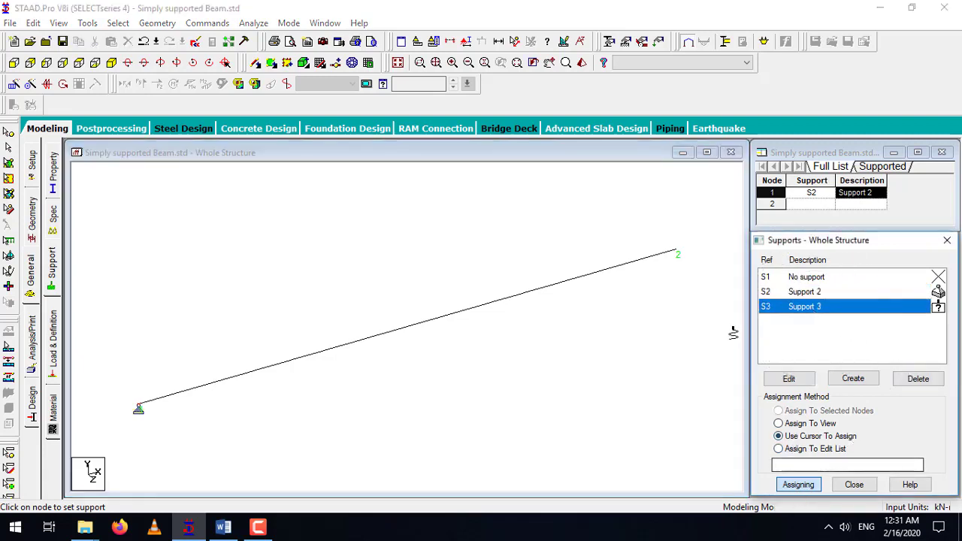
left_click(677, 254)
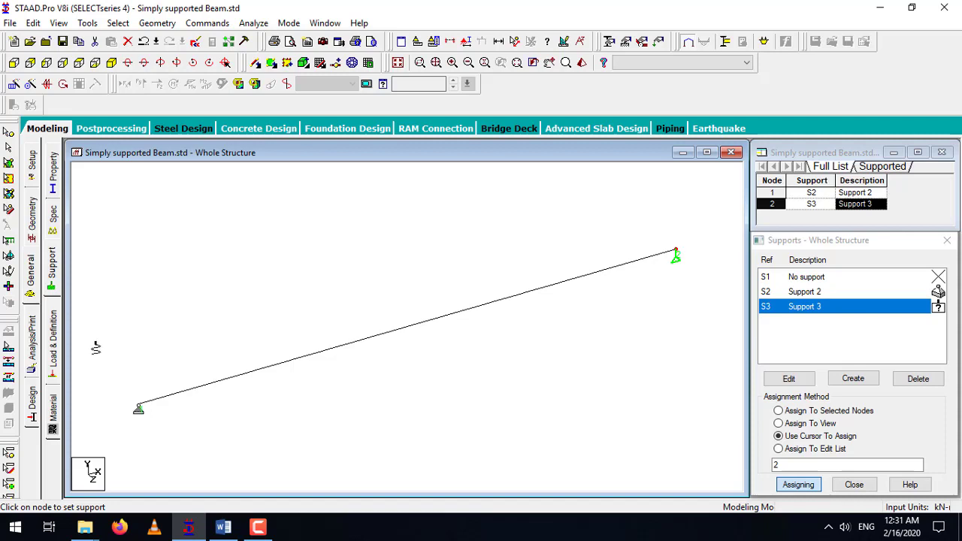
Add primary load case 1 as a Live loading type titled LL LOAD
left_click(54, 345)
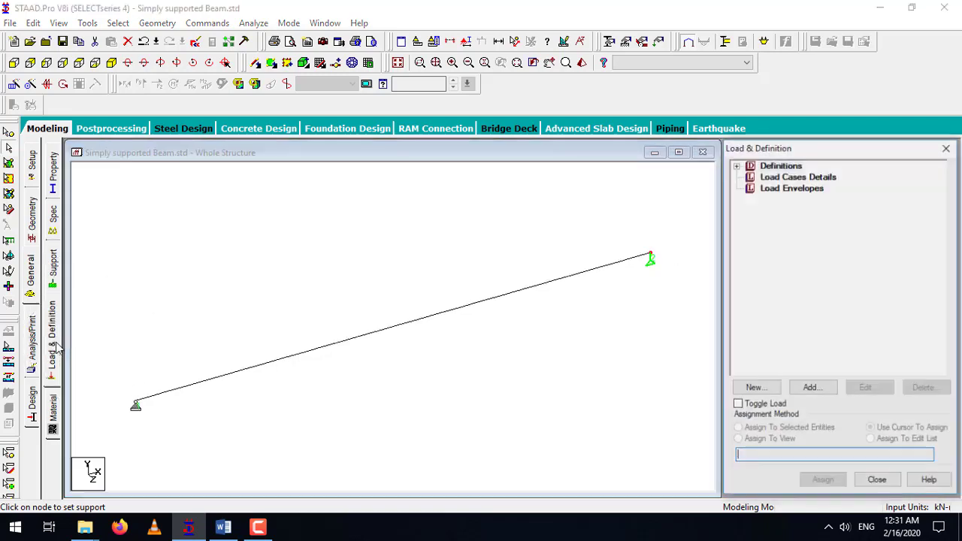
left_click(798, 176)
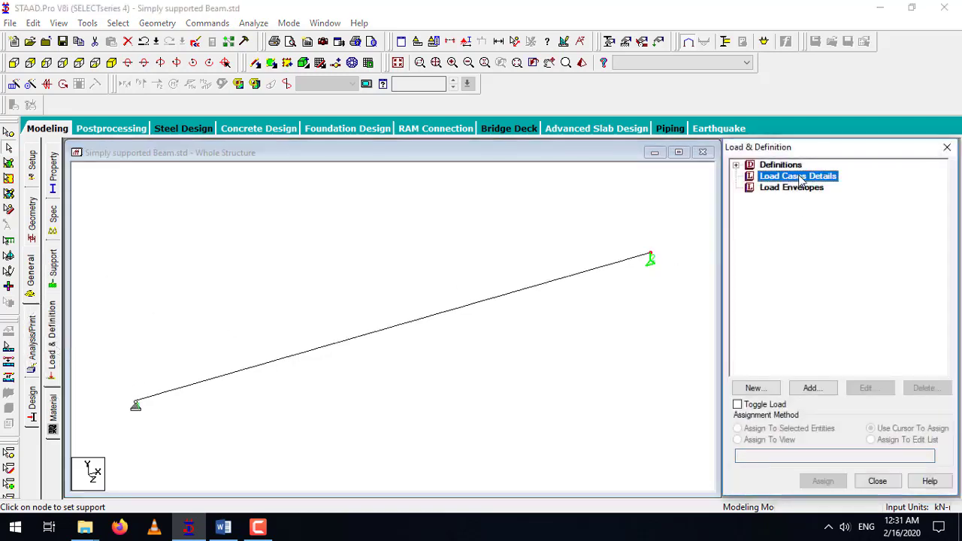
left_click(811, 388)
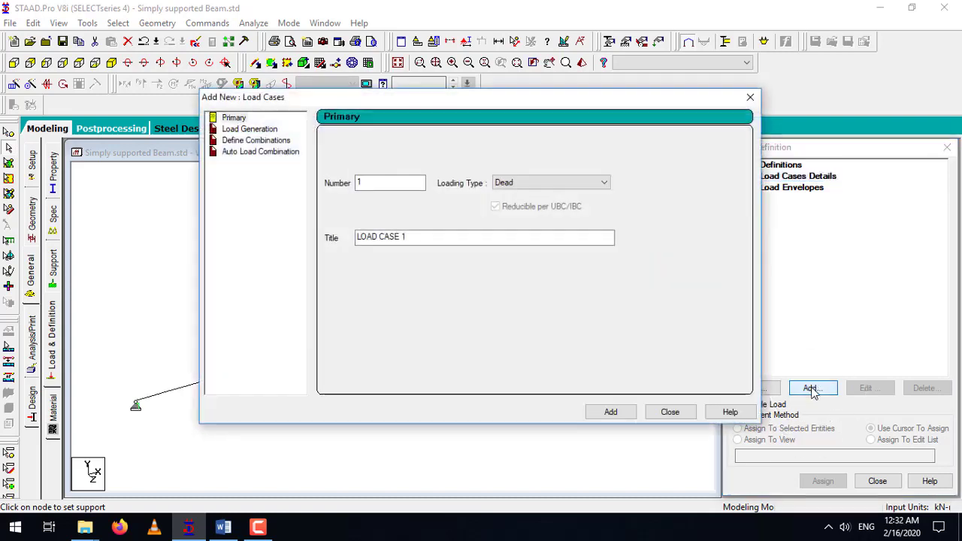
left_click(542, 182)
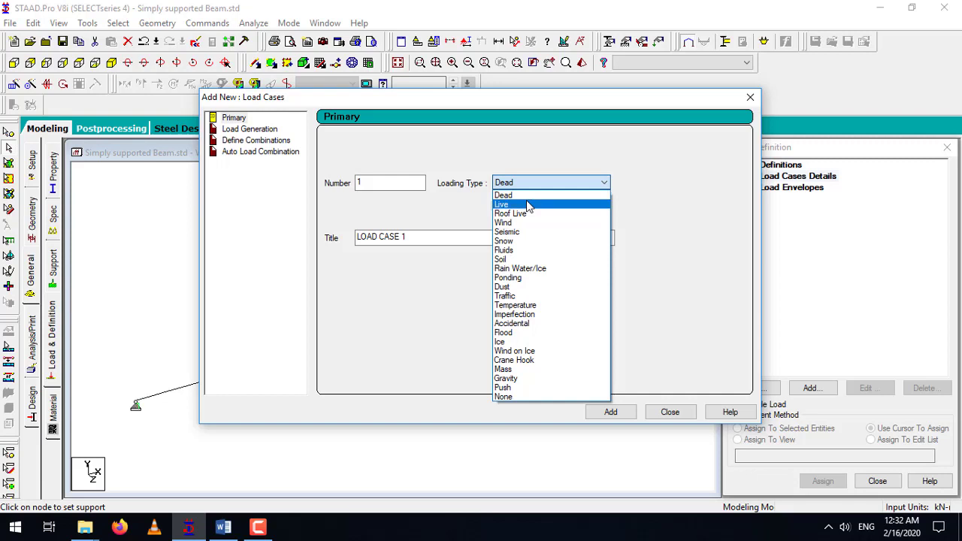
left_click(528, 204)
left_click_drag(436, 237, 356, 237)
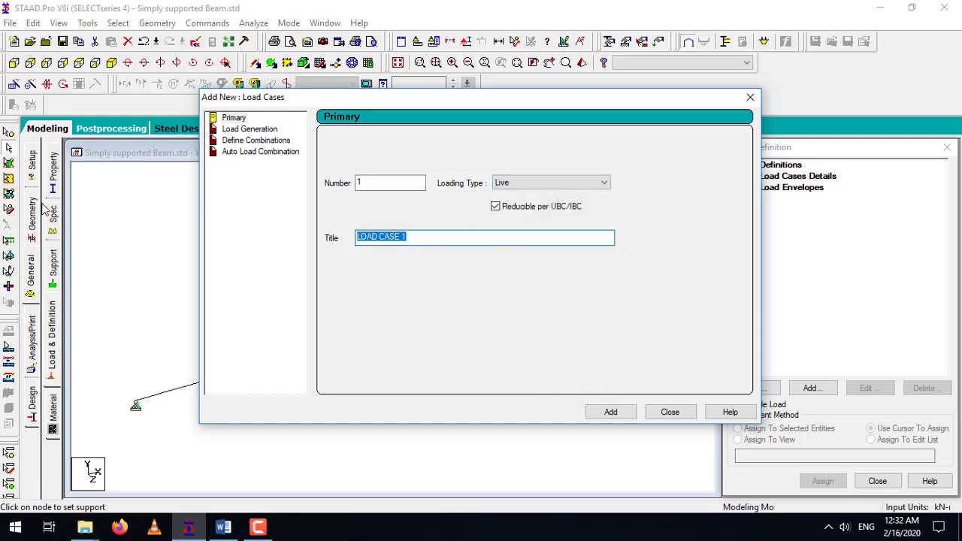
type("LL LOAD")
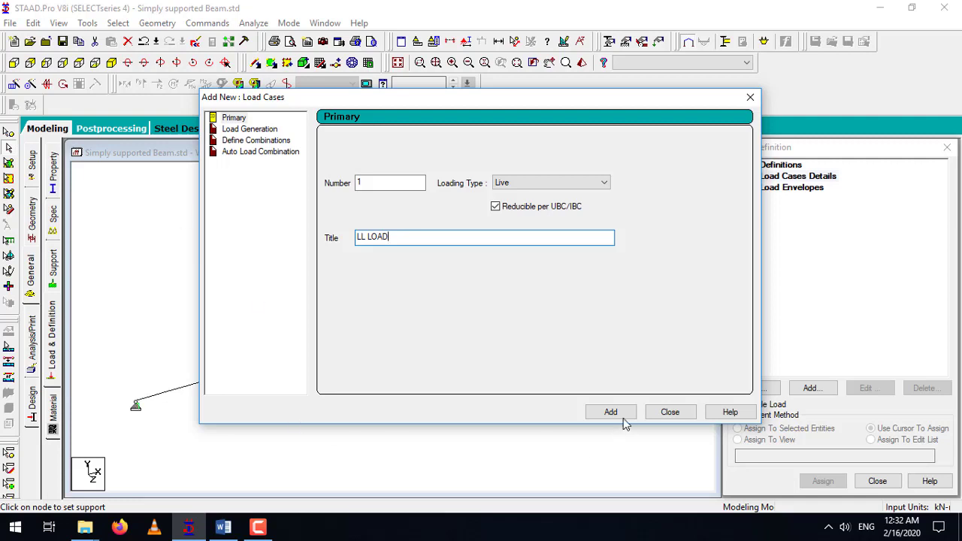
left_click(622, 417)
left_click(672, 413)
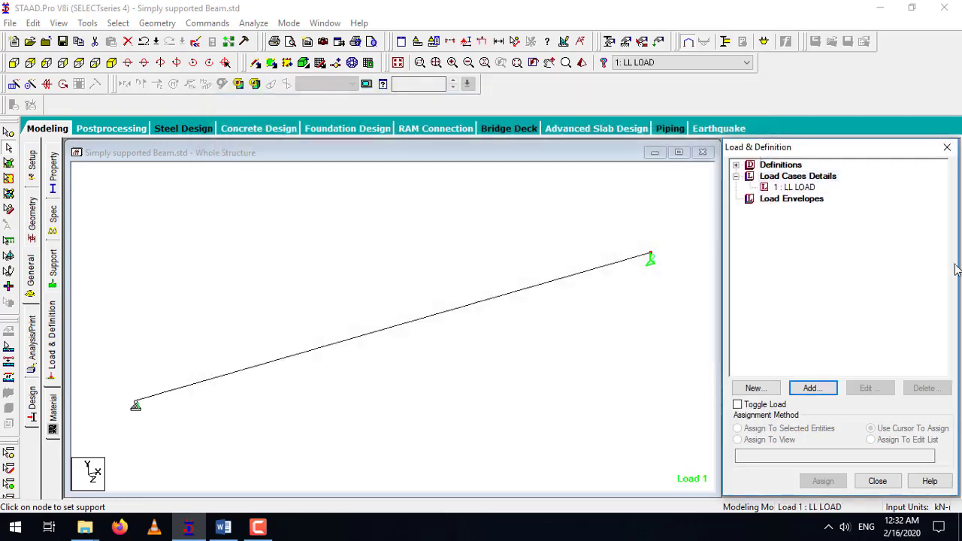
left_click(801, 189)
key("alt+Tab")
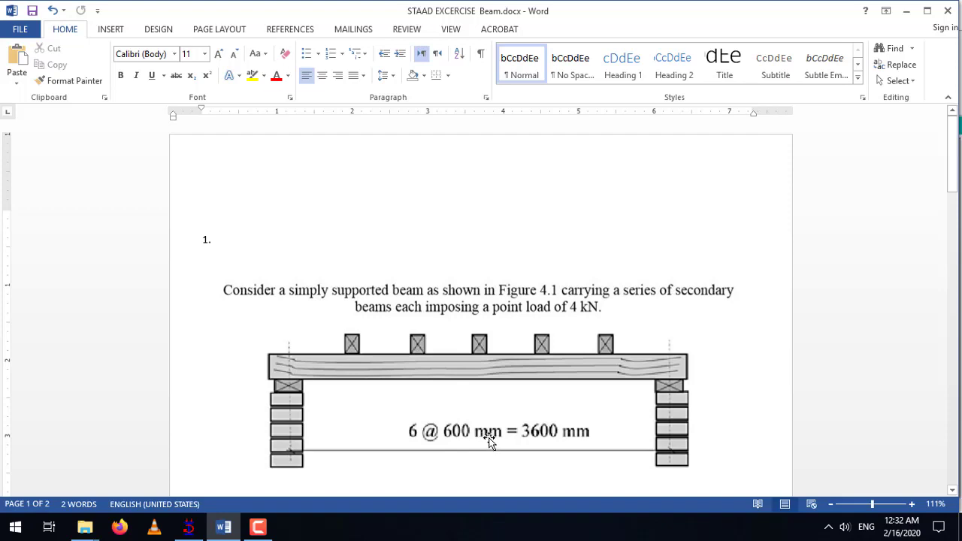
key("alt+Tab")
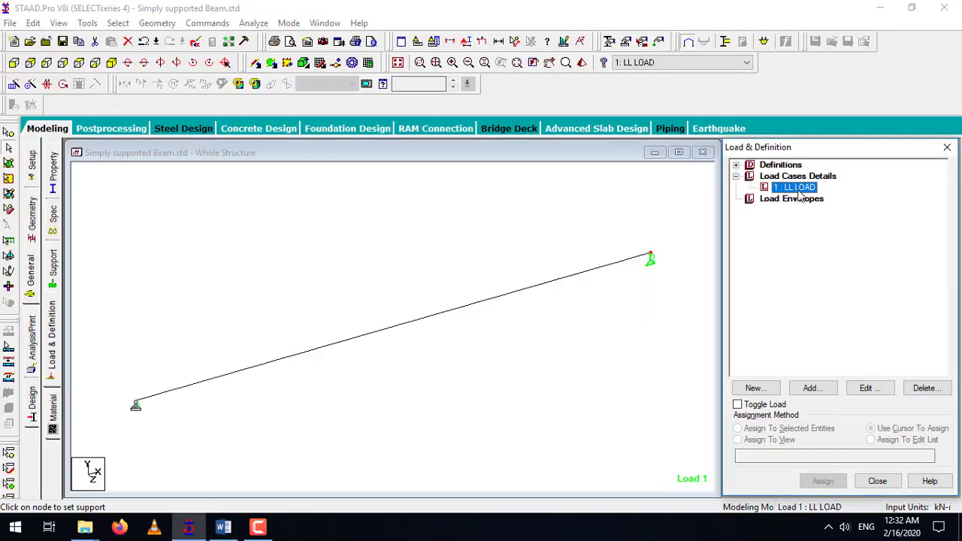
Add a -4 kN concentrated member force at 0.6 m to LL LOAD
left_click(809, 390)
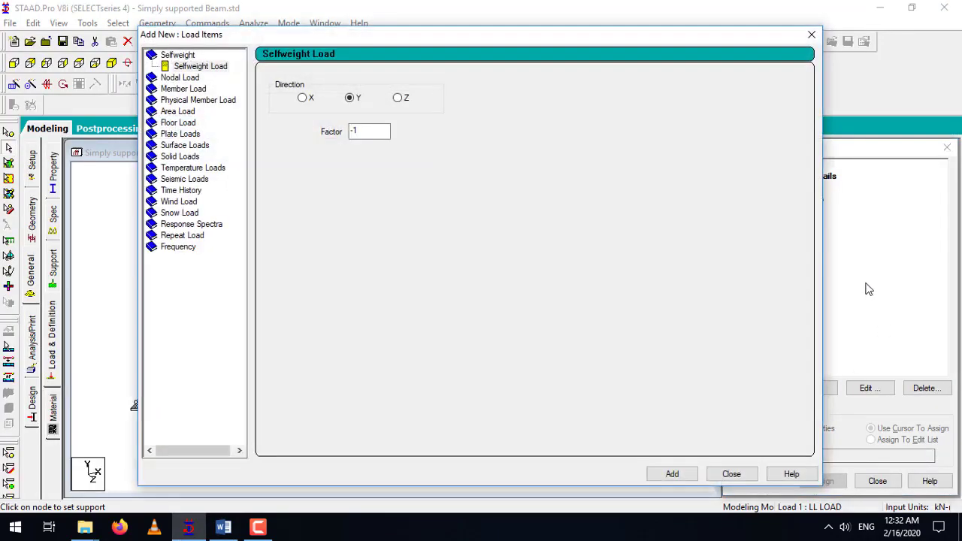
left_click(193, 92)
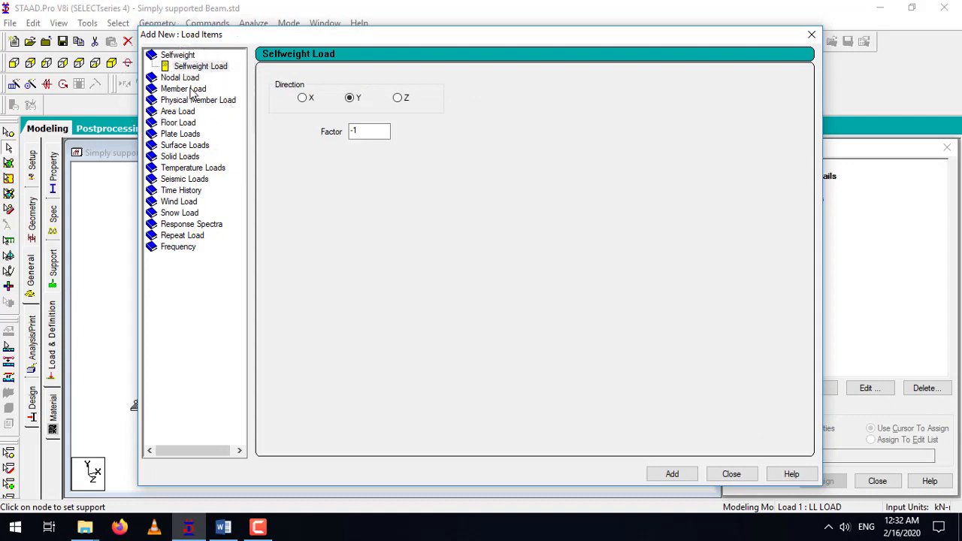
left_click(192, 92)
double_click(193, 92)
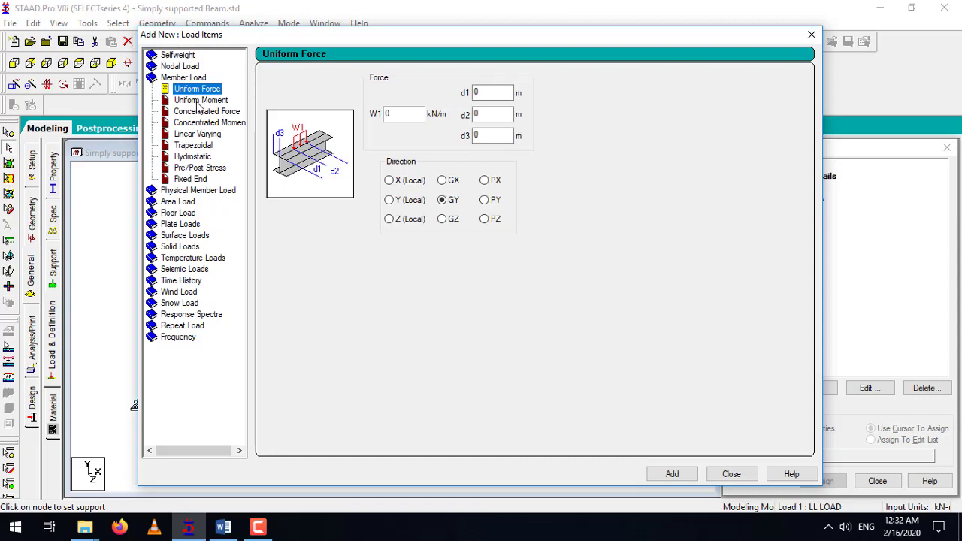
left_click(206, 112)
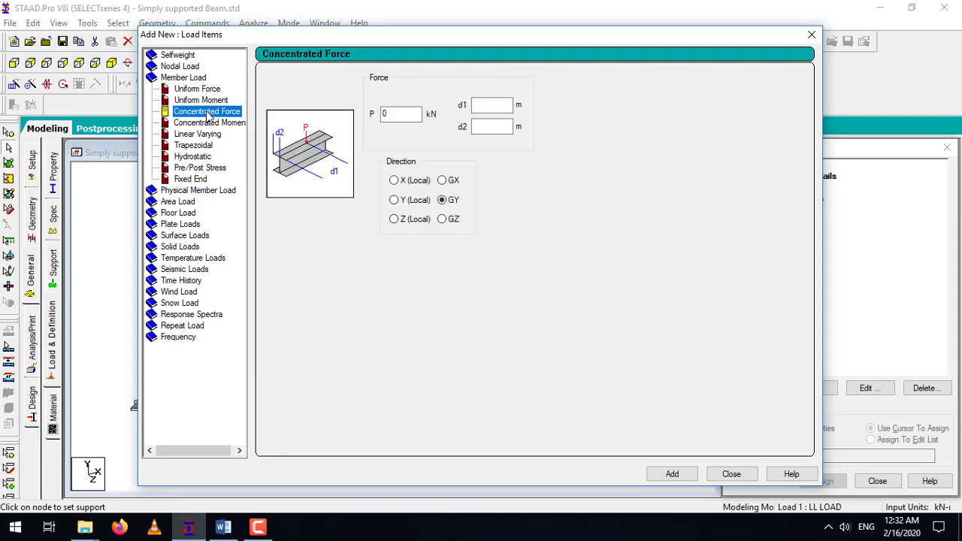
double_click(400, 113)
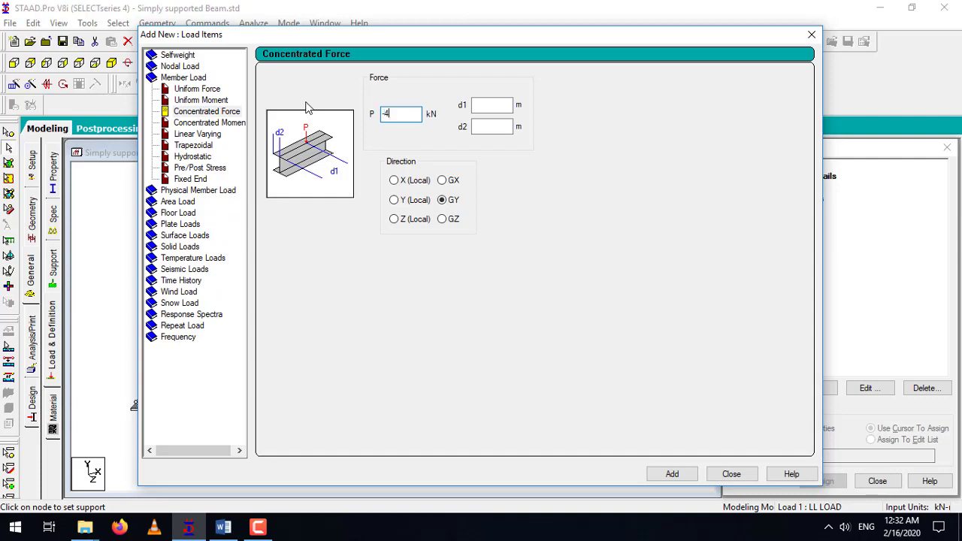
type("-4")
left_click(499, 104)
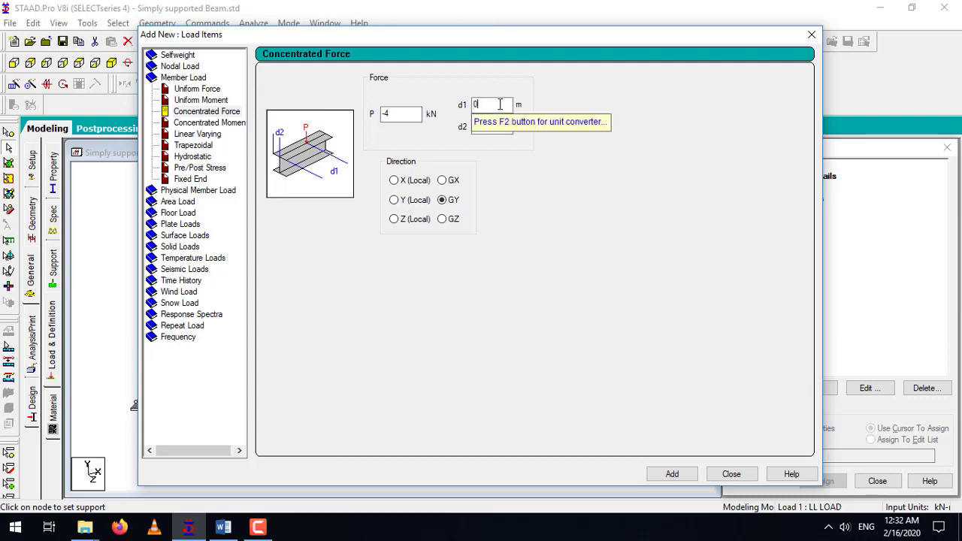
left_click(672, 475)
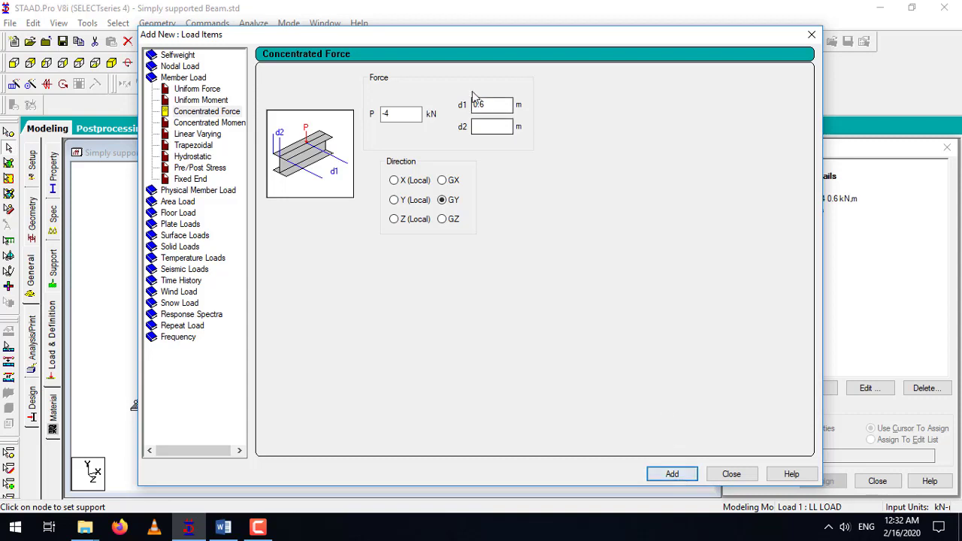
Add further -4 kN concentrated forces at 1.2, 1.8, 2.4 and 3 m
left_click(499, 109)
double_click(499, 109)
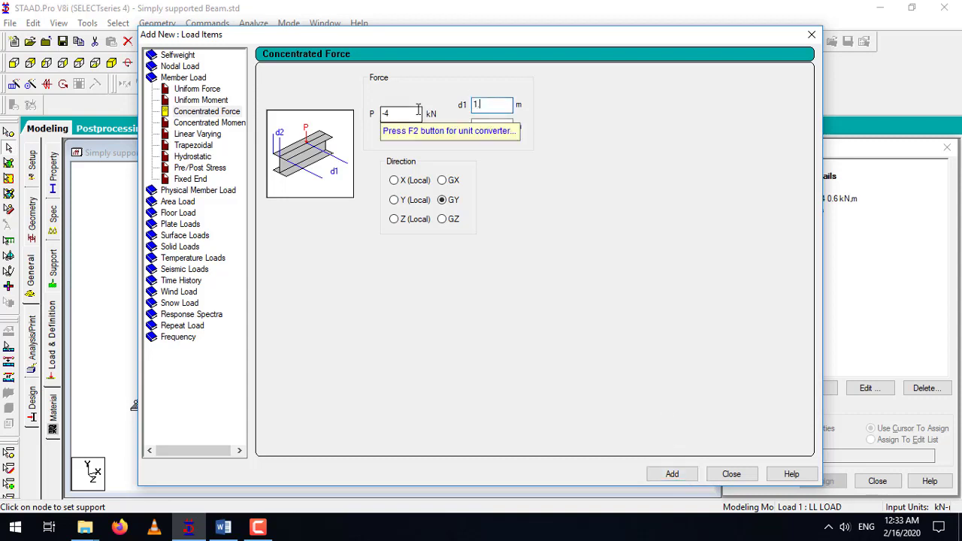
type("1.2")
left_click(688, 474)
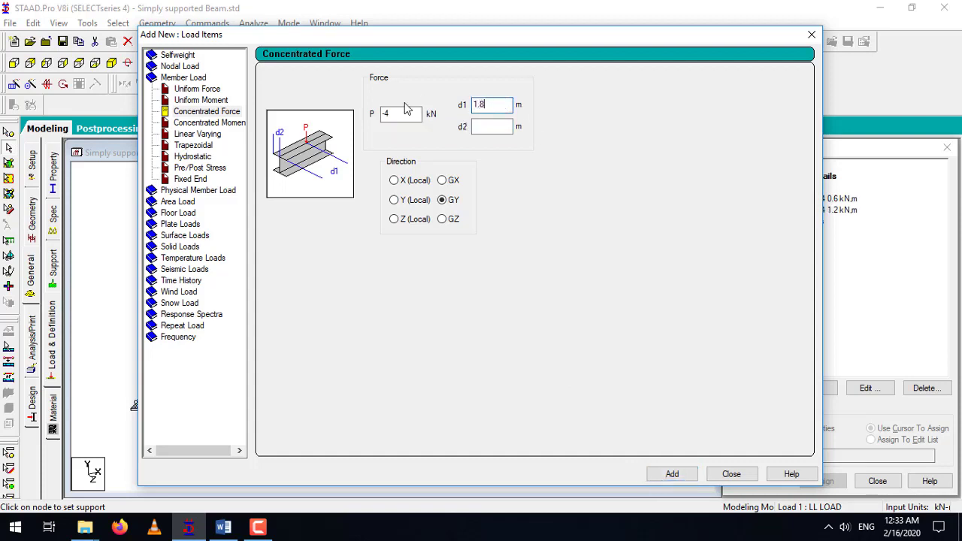
left_click(669, 474)
left_click(671, 473)
left_click(512, 108)
left_click_drag(512, 108, 370, 97)
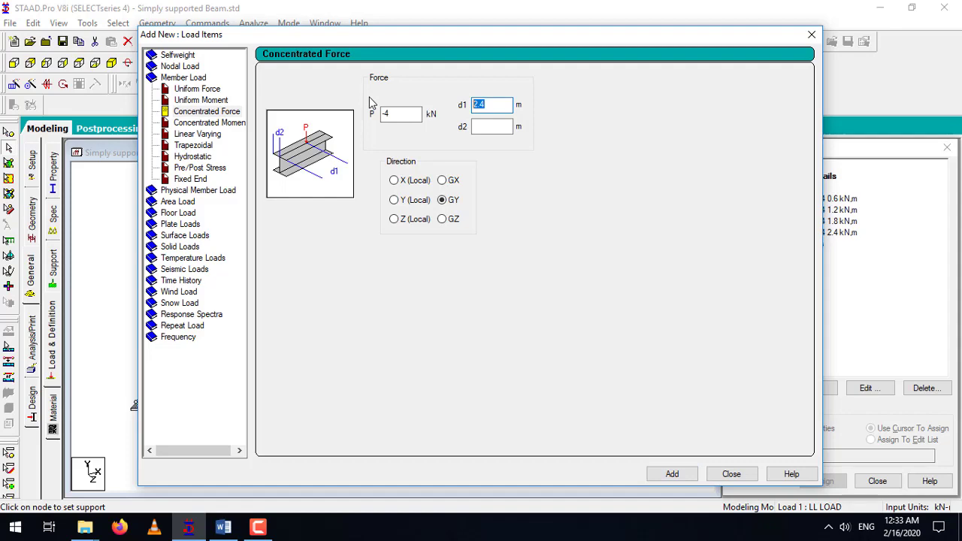
left_click(672, 473)
left_click(731, 473)
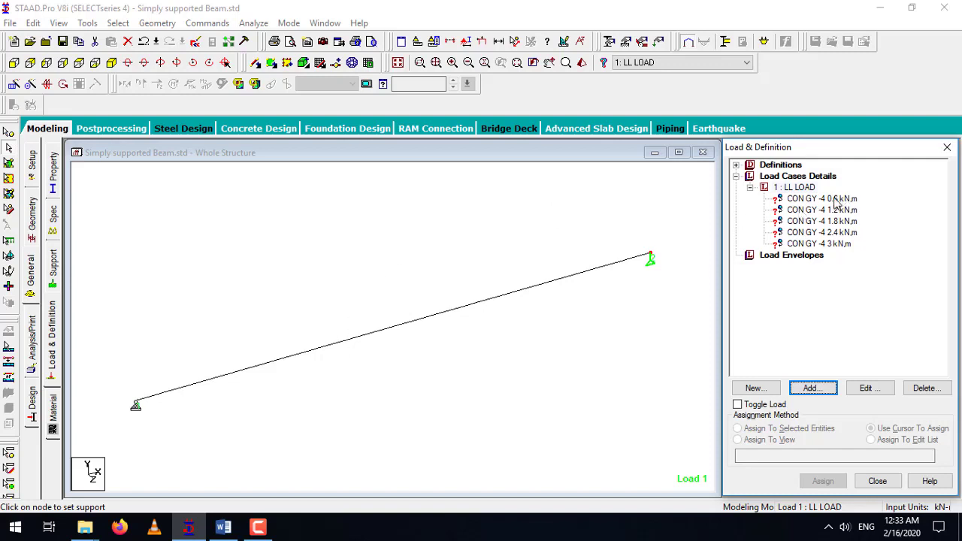
Assign each -4 kN load (0.6, 1.2, 1.8, 2.4, 3 m) to the beam in view
left_click(836, 198)
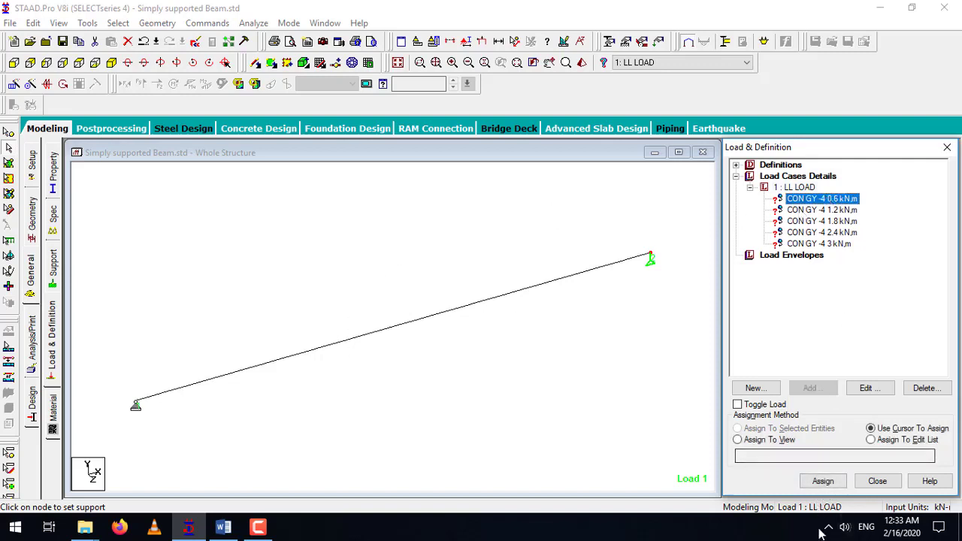
left_click(766, 440)
left_click(822, 481)
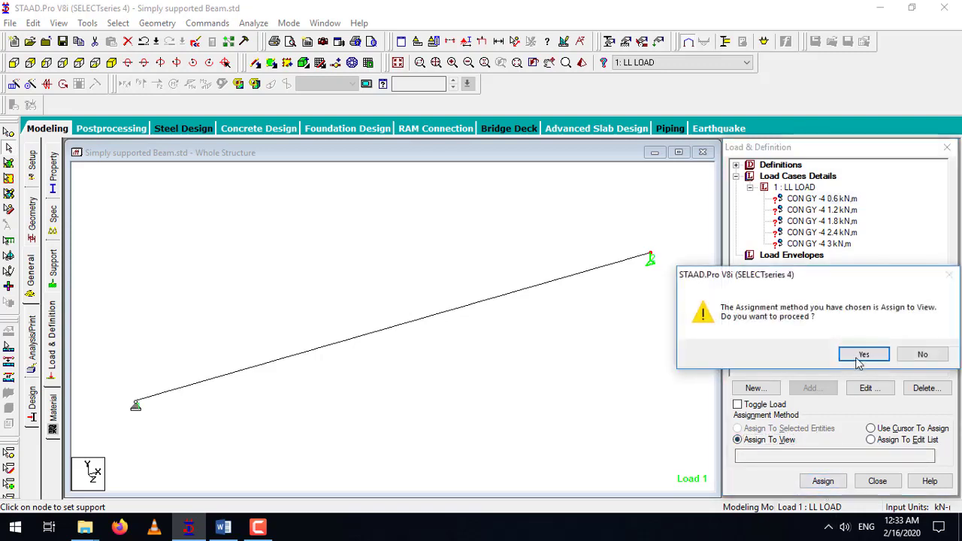
left_click(864, 354)
left_click(823, 209)
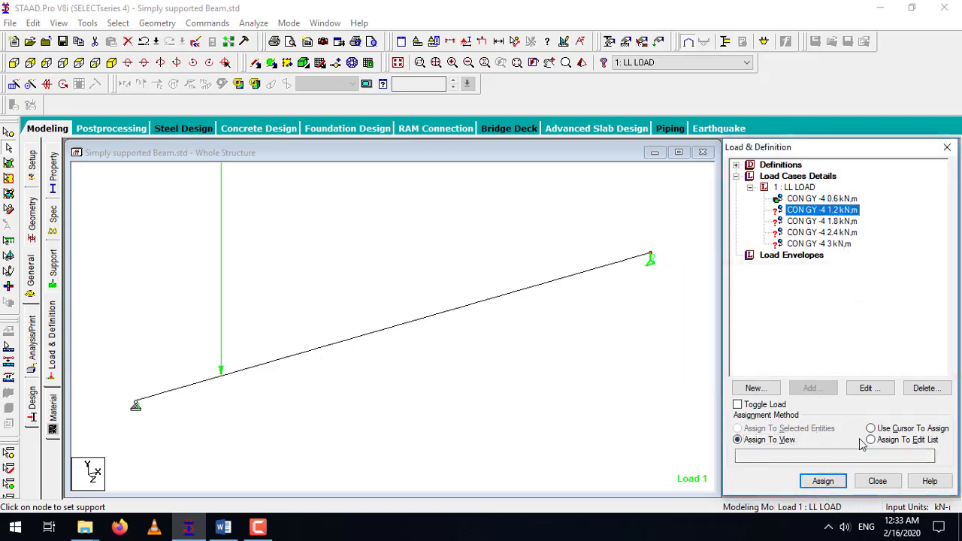
left_click(823, 481)
left_click(862, 352)
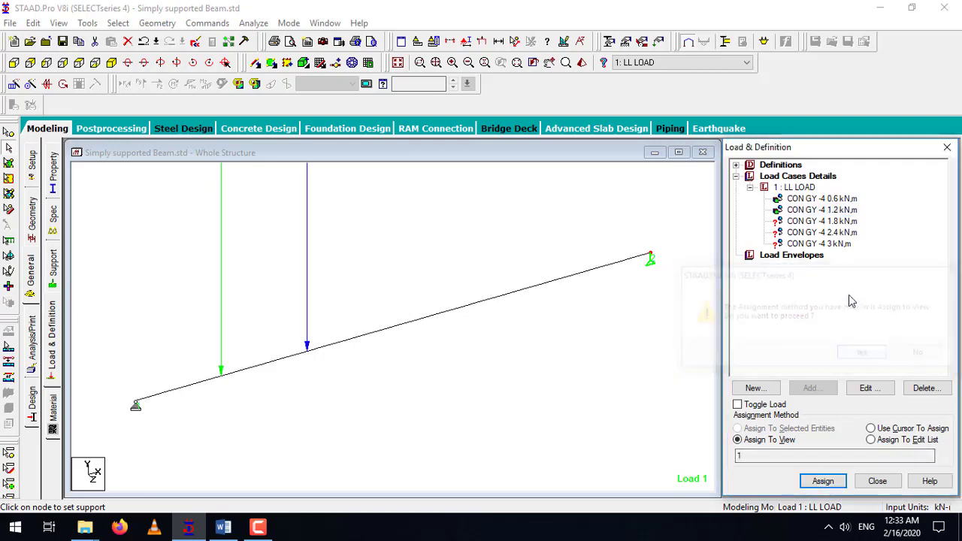
left_click(823, 221)
left_click(822, 480)
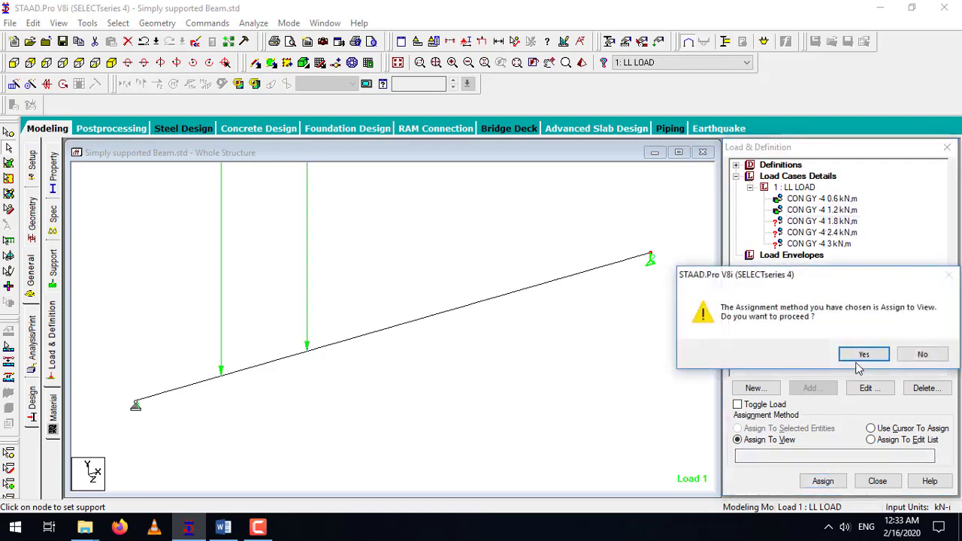
left_click(863, 355)
left_click(823, 232)
left_click(823, 481)
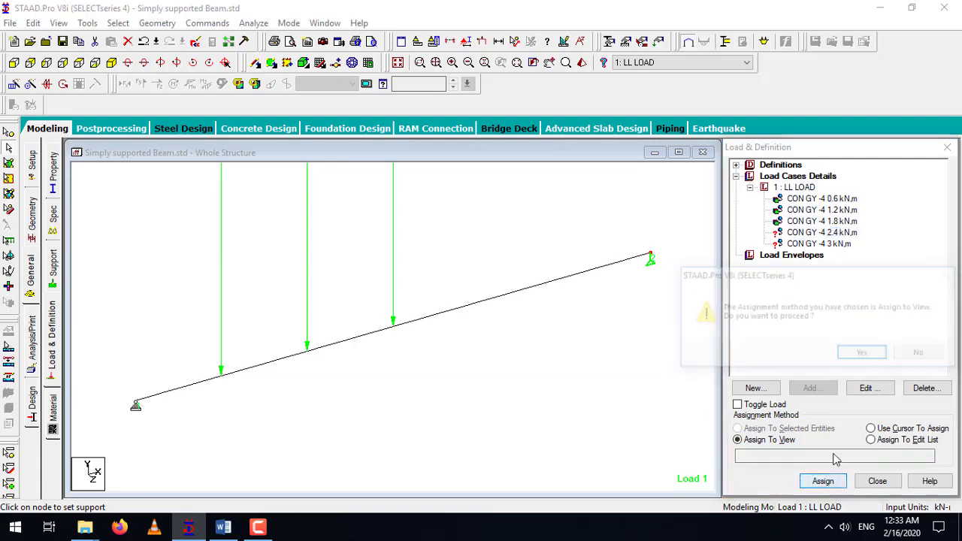
left_click(862, 352)
left_click(819, 243)
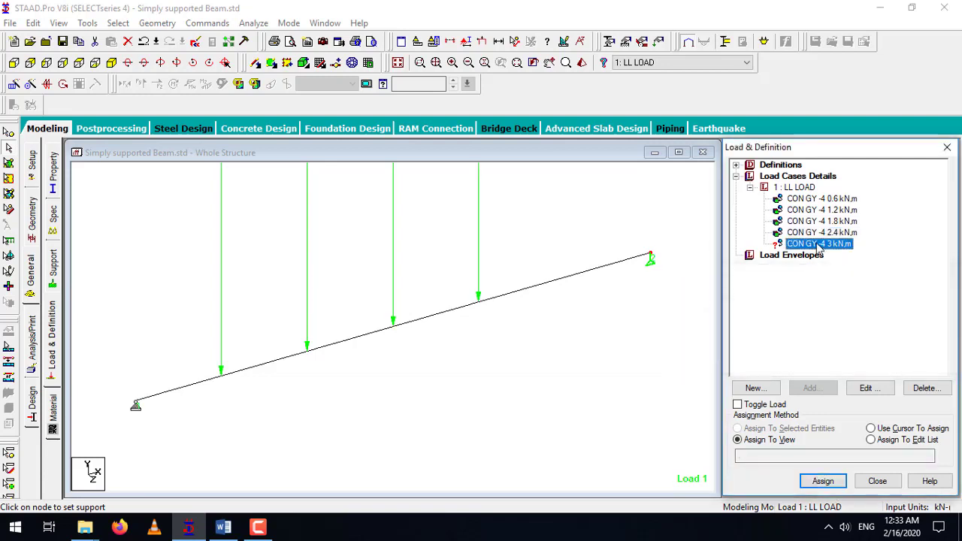
left_click(823, 481)
left_click(862, 353)
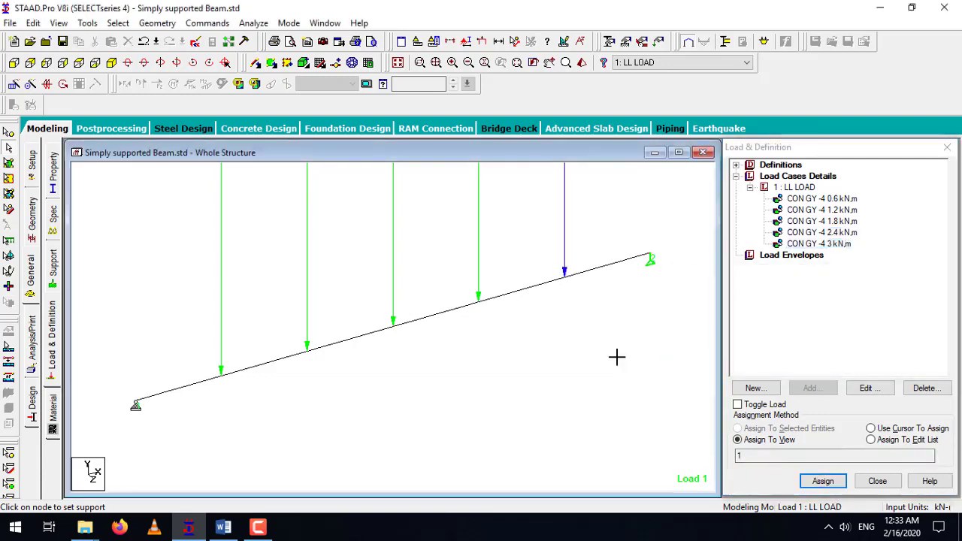
Fit and reorient the view to inspect the loaded beam
left_click(485, 62)
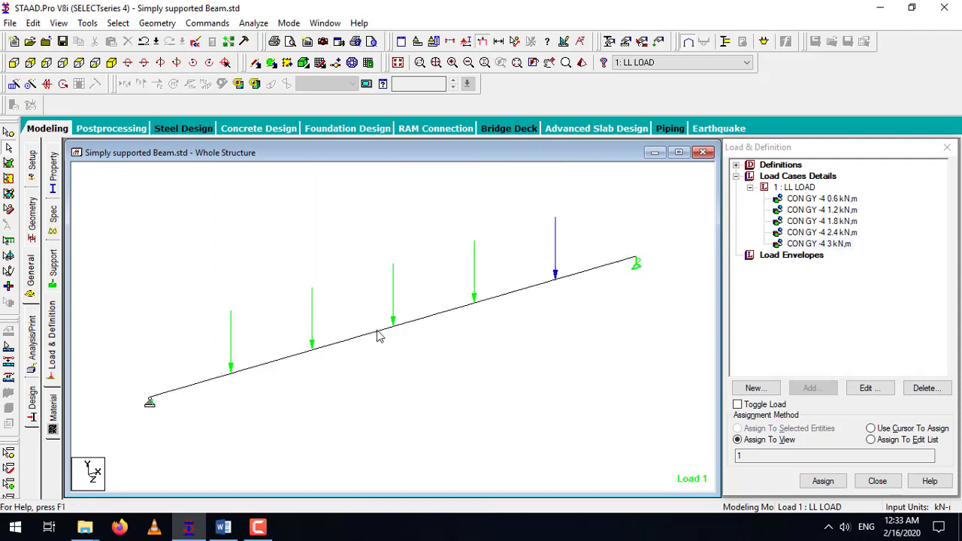
left_click_drag(380, 336, 430, 375)
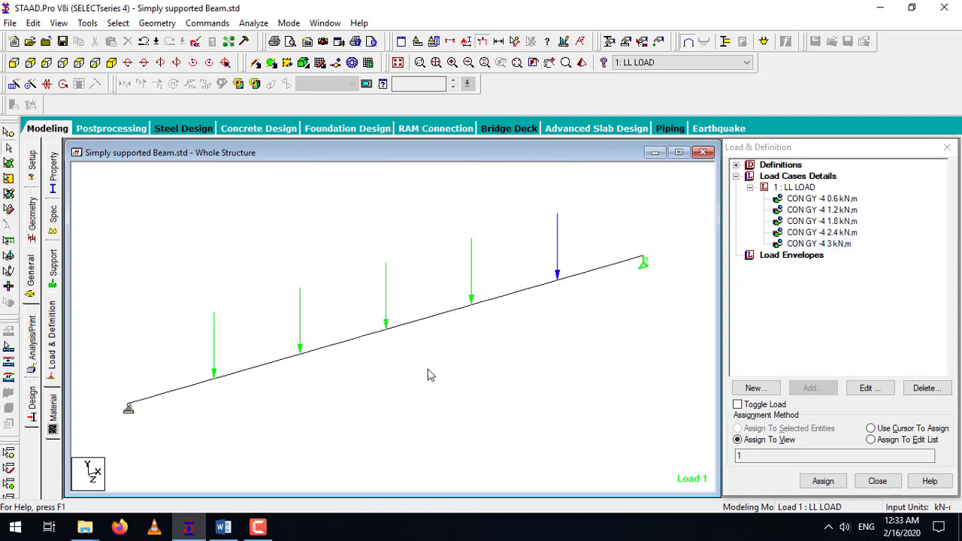
left_click(294, 389)
left_click(201, 384)
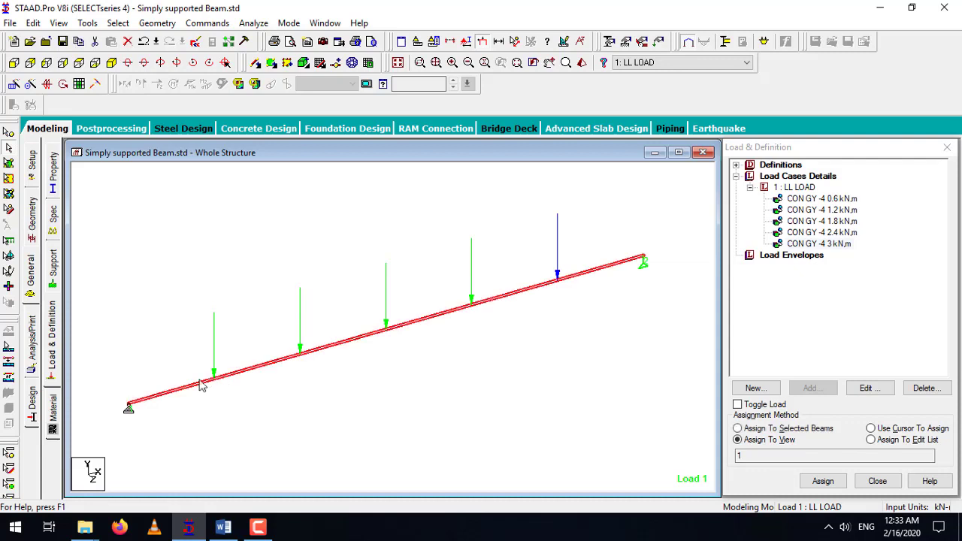
left_click(458, 351)
left_click(457, 352)
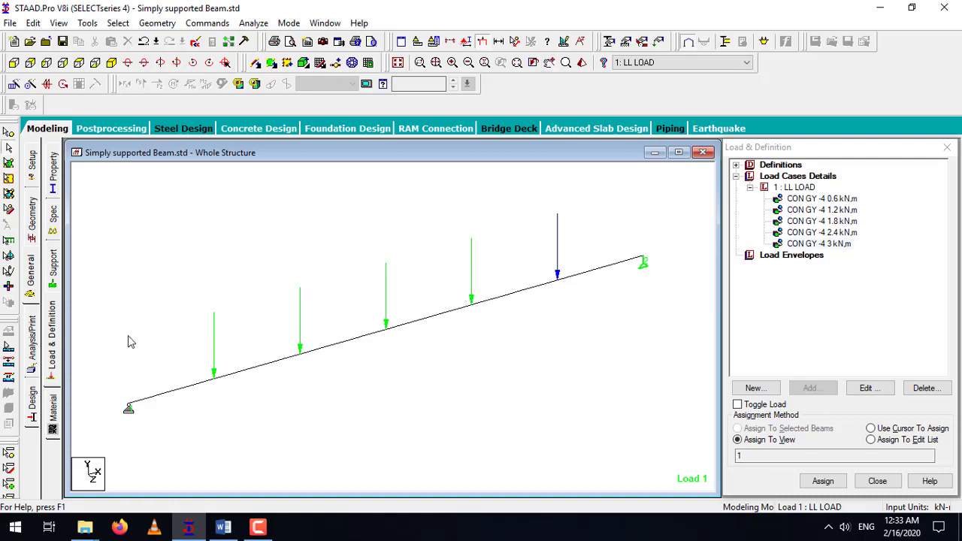
Add PERFORM ANALYSIS with PRINT ALL to the input
left_click(34, 346)
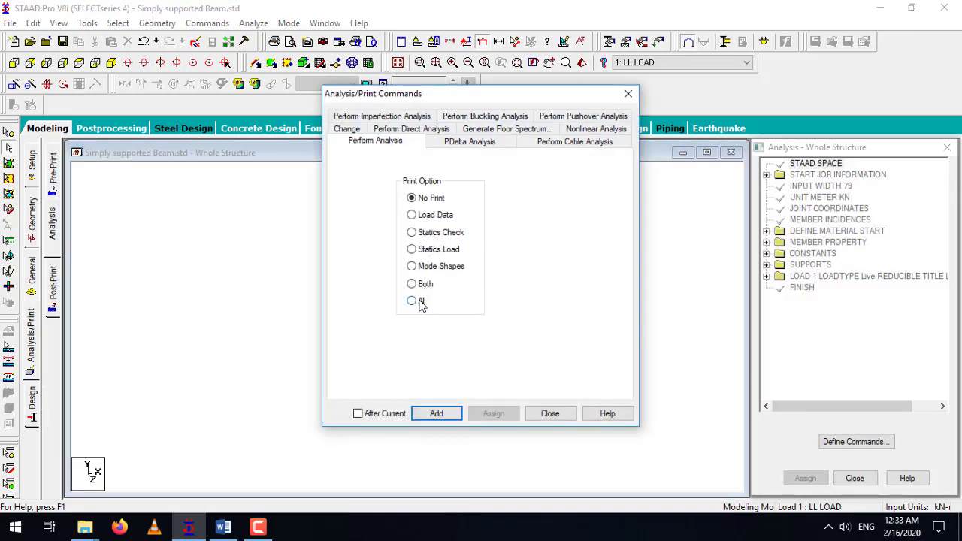
left_click(412, 301)
left_click(454, 416)
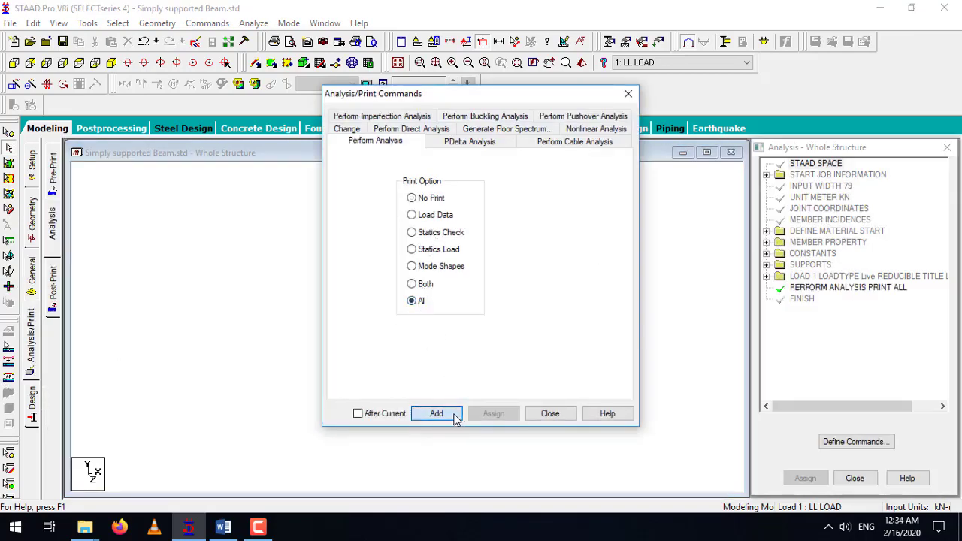
left_click(550, 413)
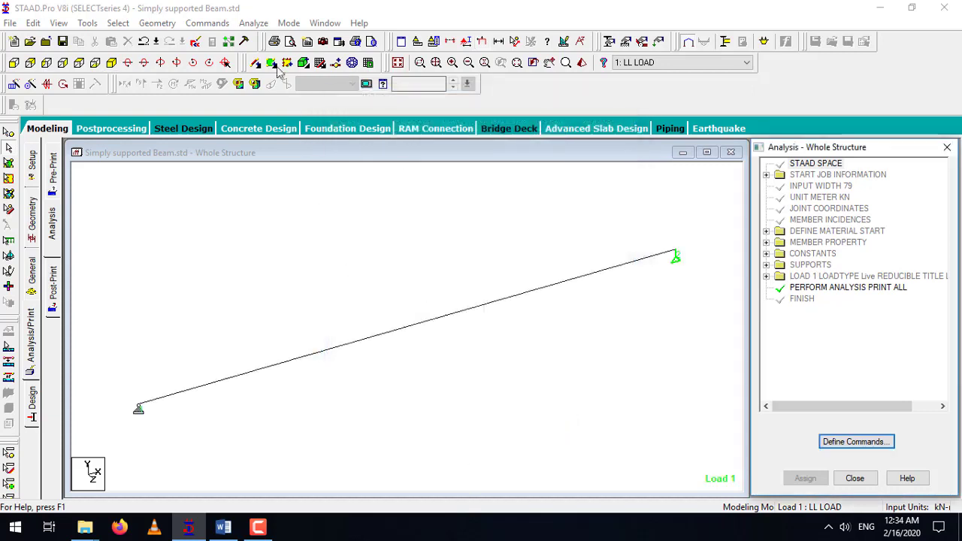
Save the model and run the analysis, finishing with 0 errors
left_click(253, 23)
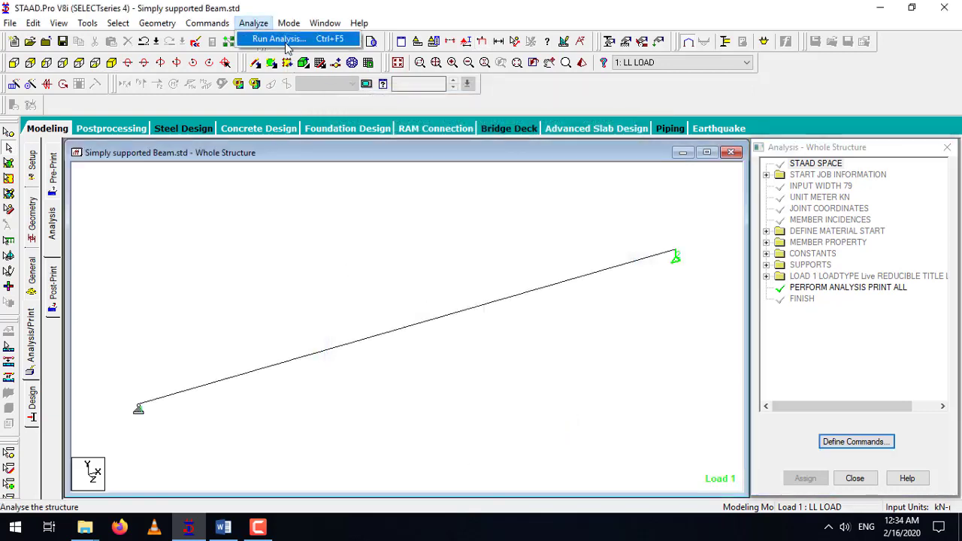
left_click(286, 43)
left_click(404, 289)
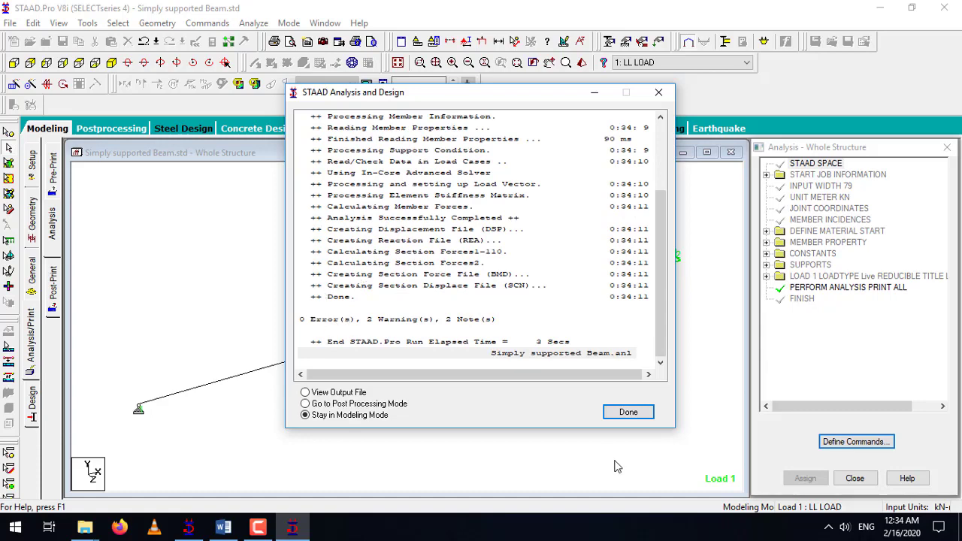
left_click(628, 413)
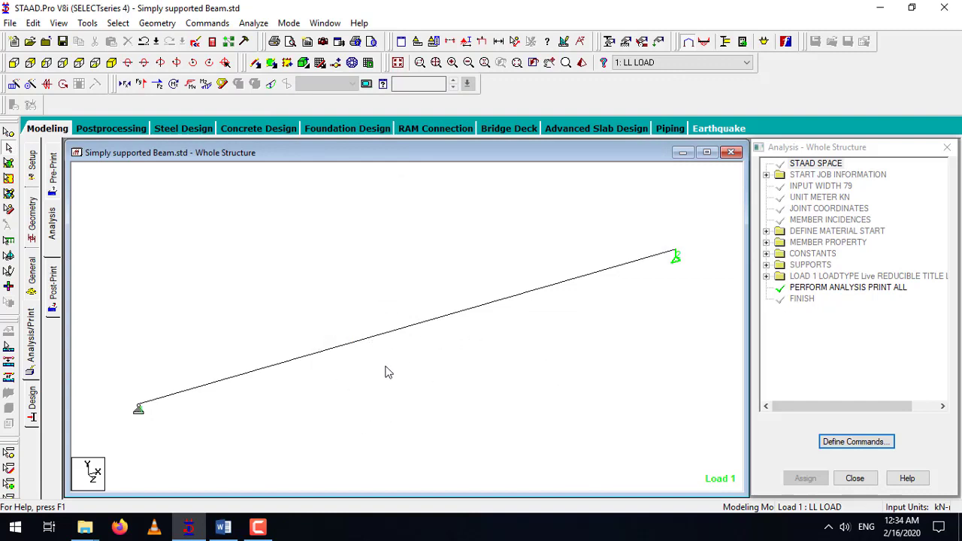
Open beam 1's Shear Bending results in Postprocessing and display the Bending-Z diagram
left_click(125, 128)
double_click(423, 327)
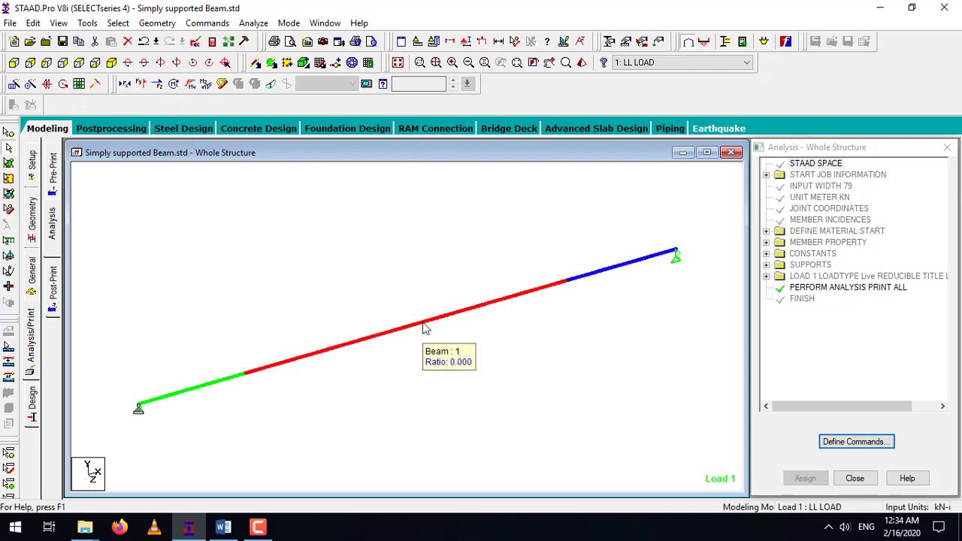
left_click(472, 126)
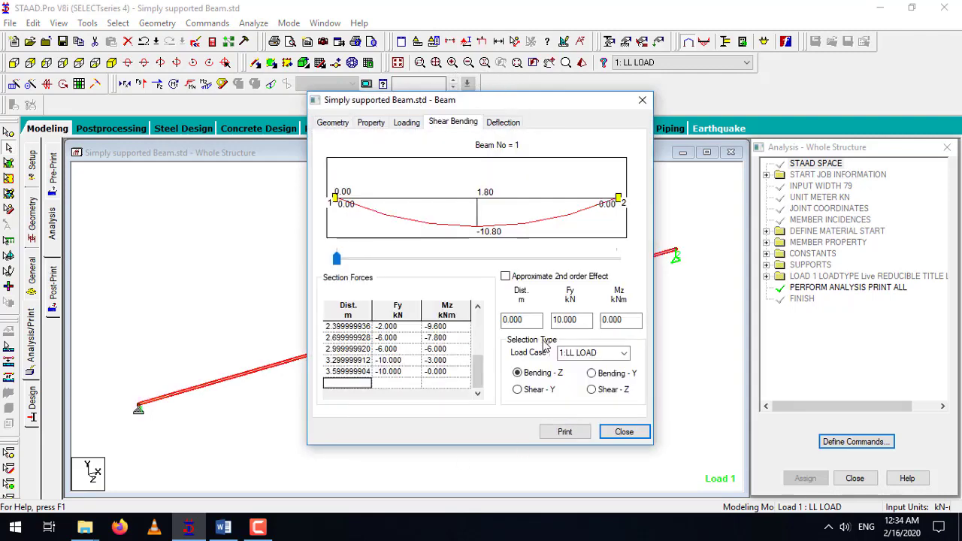
left_click(547, 376)
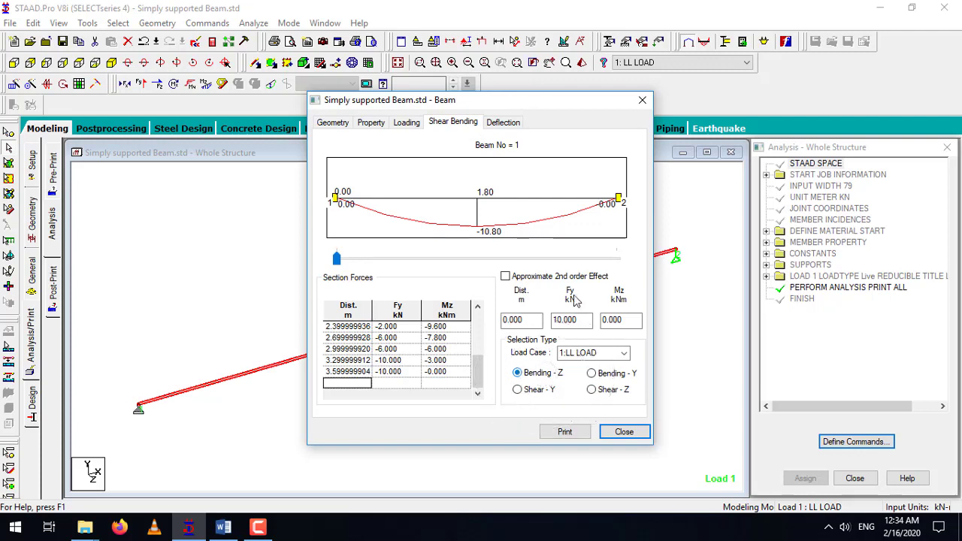
Check the -10.80 kNm mid-span moment peak against the Word hand-calculation diagrams
left_click(490, 240)
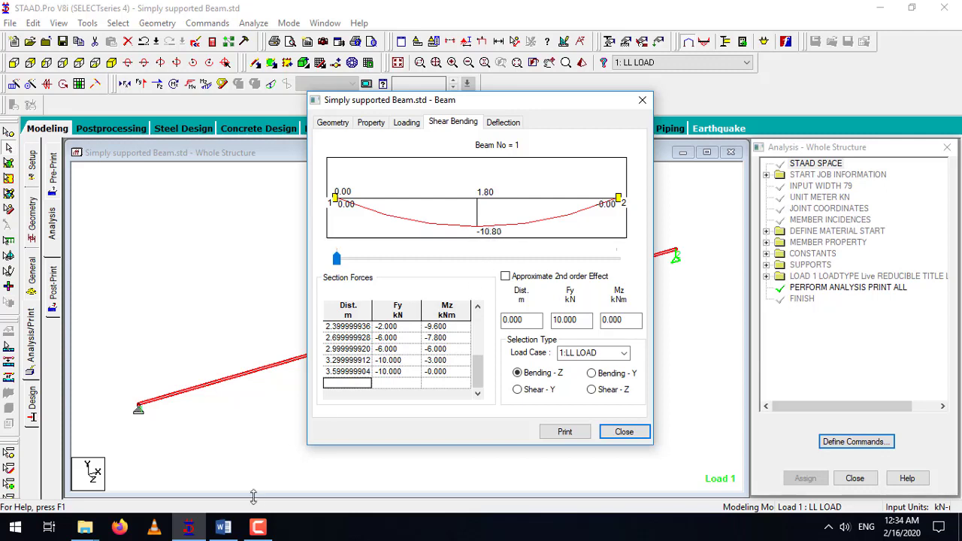
left_click(224, 526)
scroll(426, 410, "down", 7)
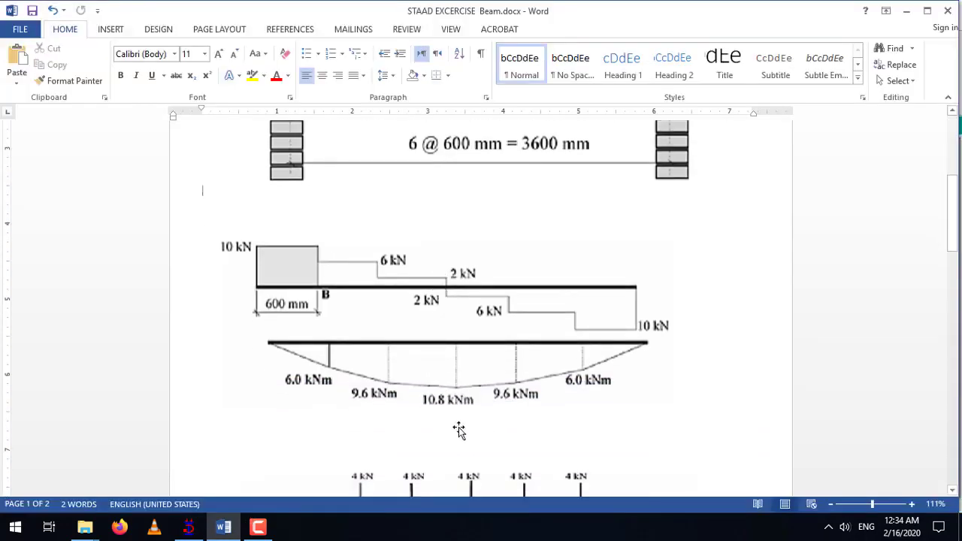
Return from the Word document to STAAD.Pro's beam 1 bending moment results
key("ctrl")
key("alt+Tab")
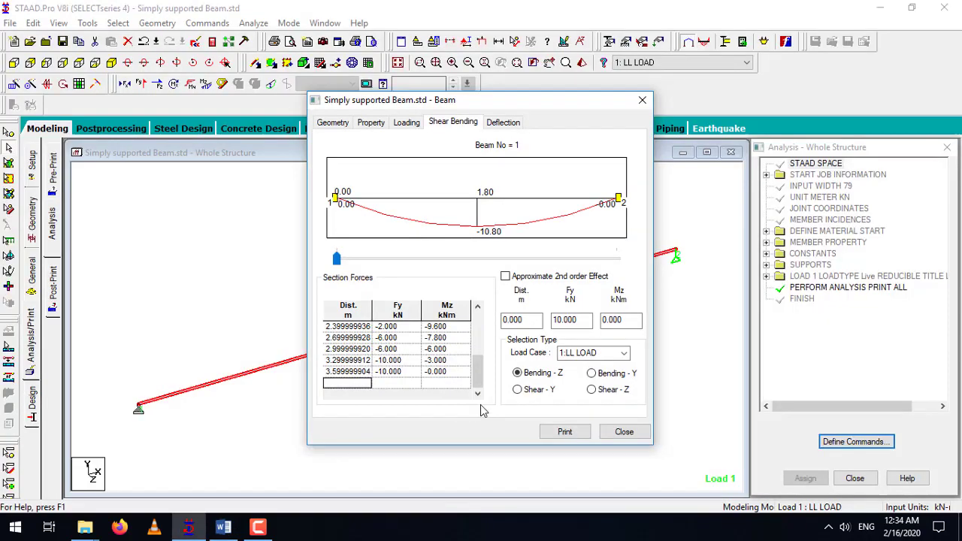
Display beam 1's Shear-Y diagram stepping from 10.00 to -10.00 kN, then view the Word hand calculation
left_click(530, 394)
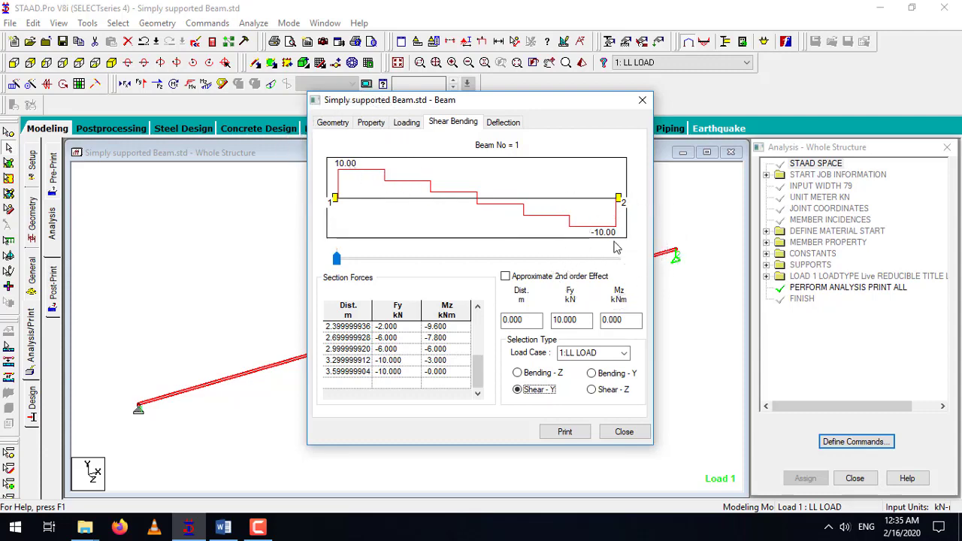
key("alt+Tab")
Compare the 10 kN left and right end shears in Word, then close STAAD.Pro's beam 1 results window
key("ctrl")
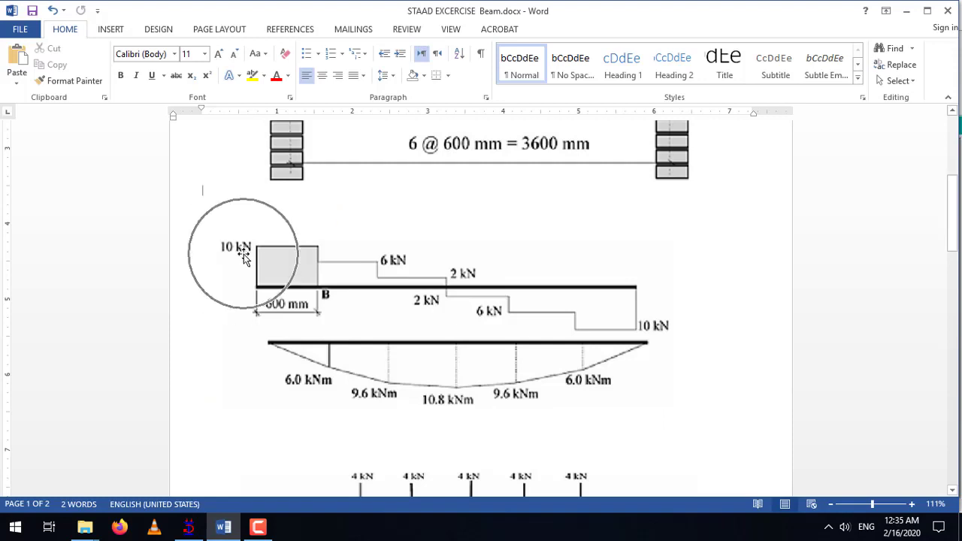
key("ctrl")
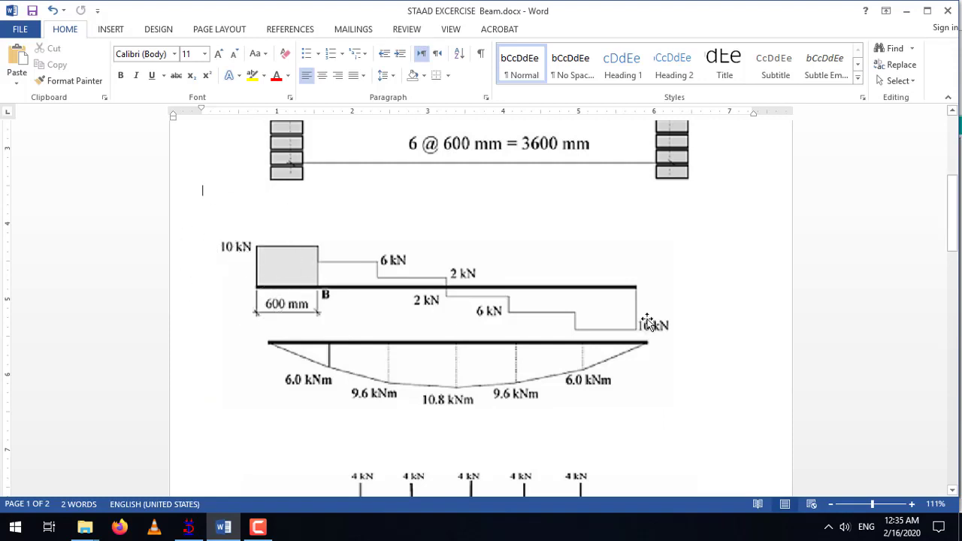
key("ctrl")
key("alt+Tab")
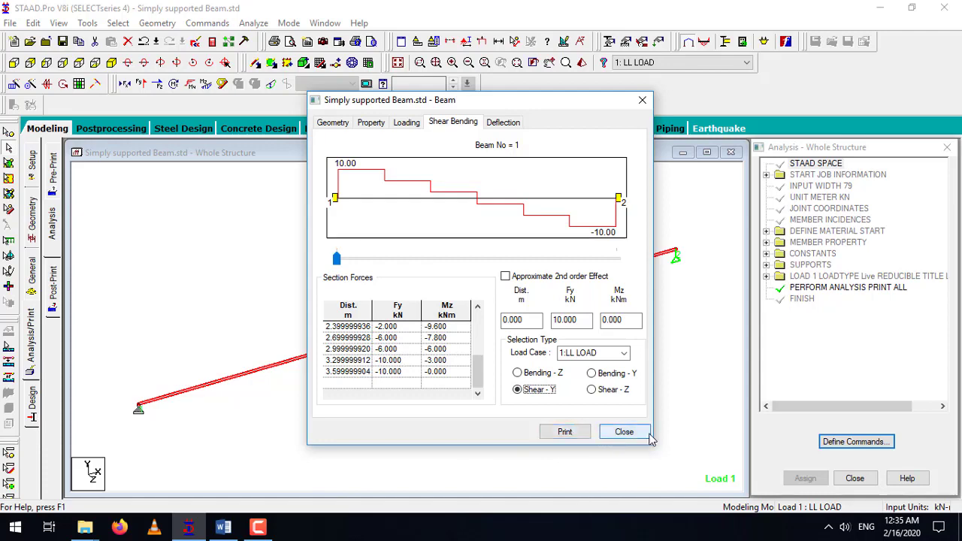
left_click(626, 431)
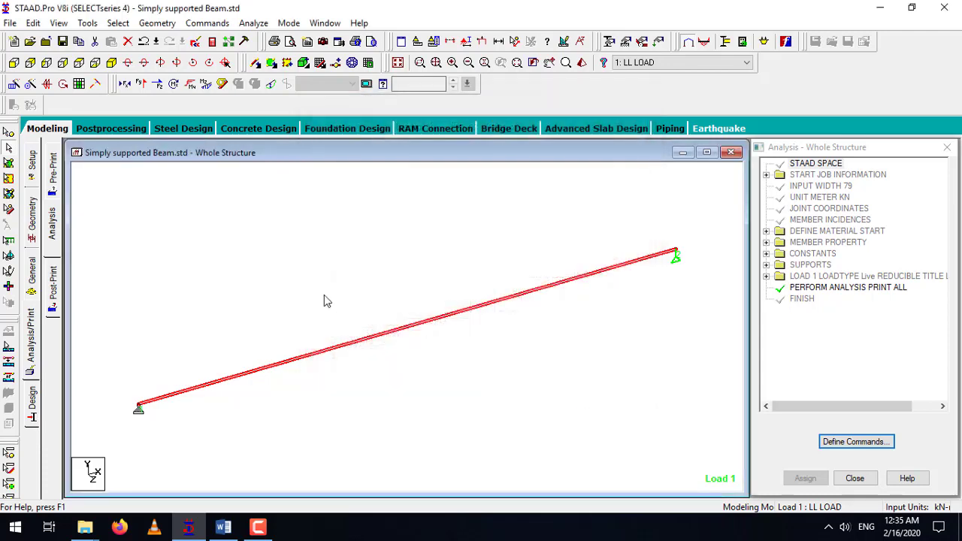